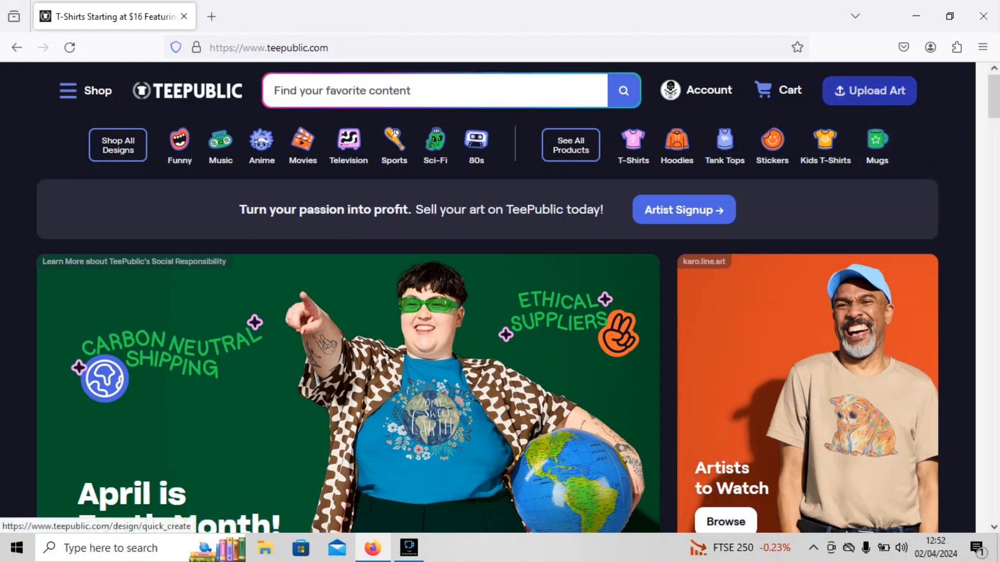
- Start a single-file art upload, dismissing the discount offer, and open the file chooser for the design
{"action": "left_click", "coordinate": [869, 90]}
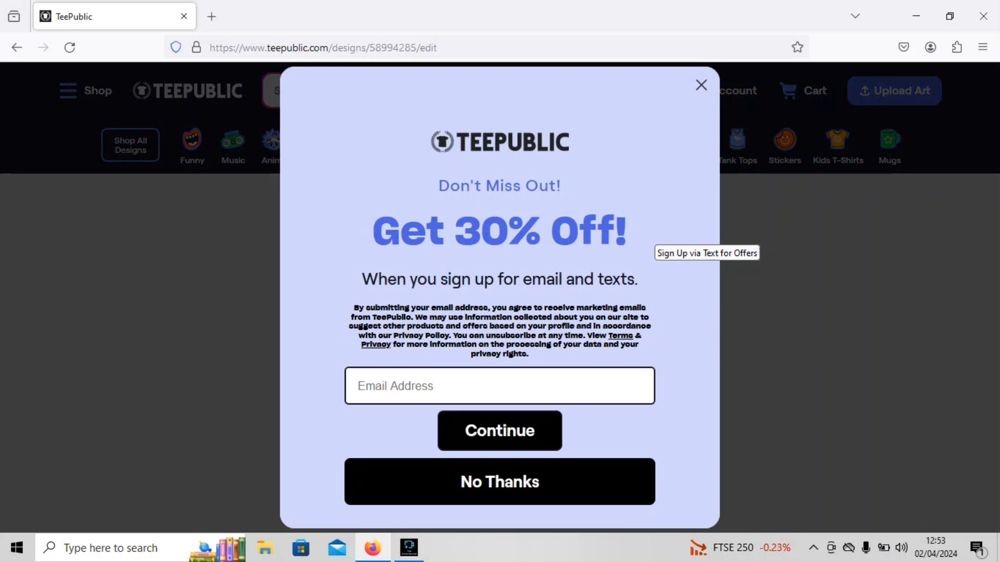
{"action": "key", "text": "Escape"}
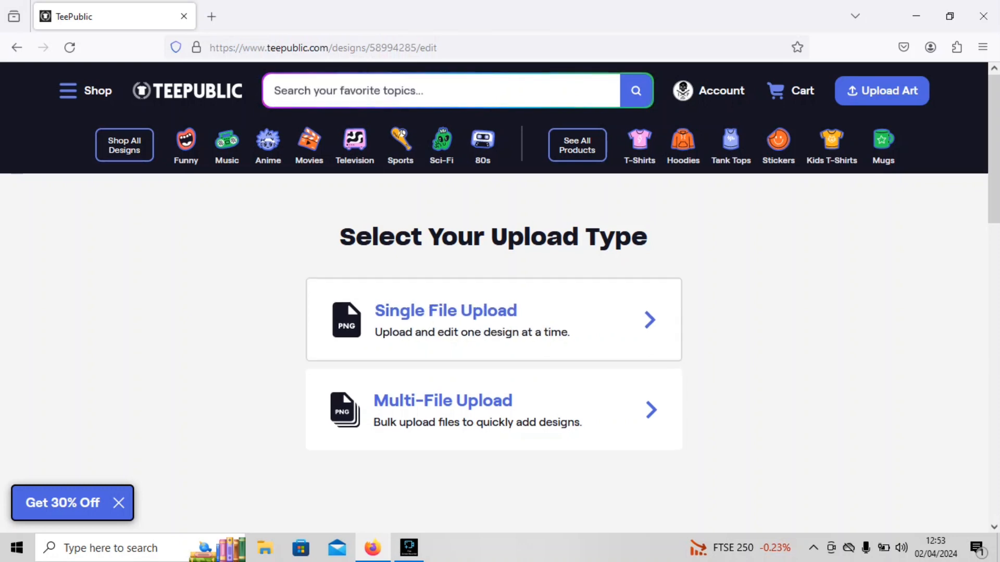
{"action": "left_click", "coordinate": [493, 319]}
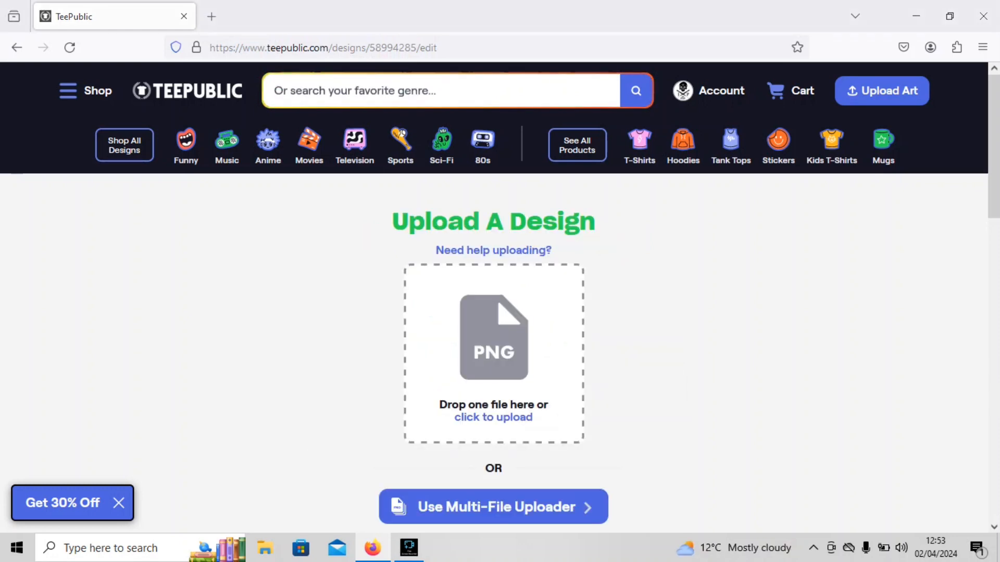
{"action": "left_click", "coordinate": [494, 319]}
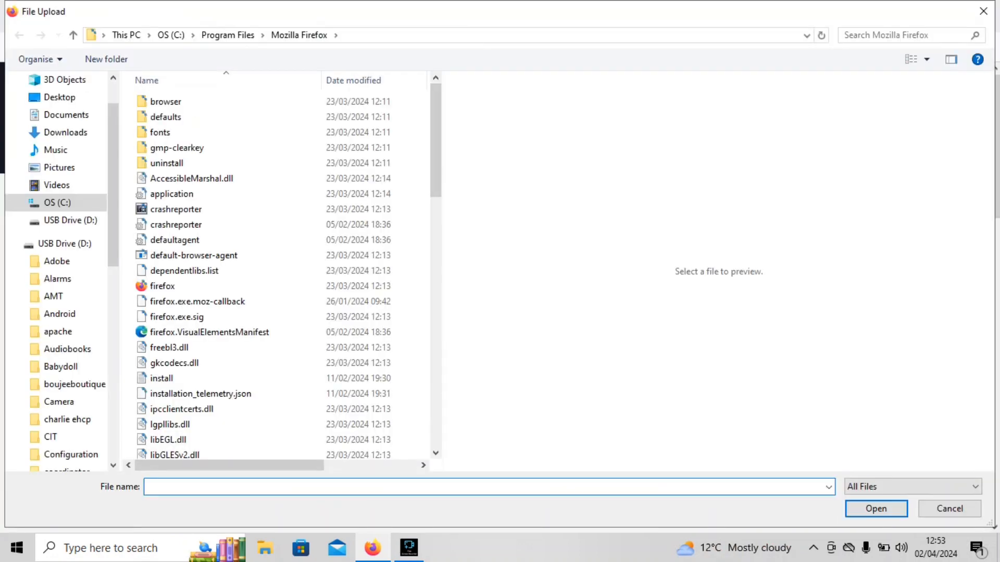
- Open the 2024 subfolder of the artwork folder on USB Drive (D:)
{"action": "left_click", "coordinate": [65, 243]}
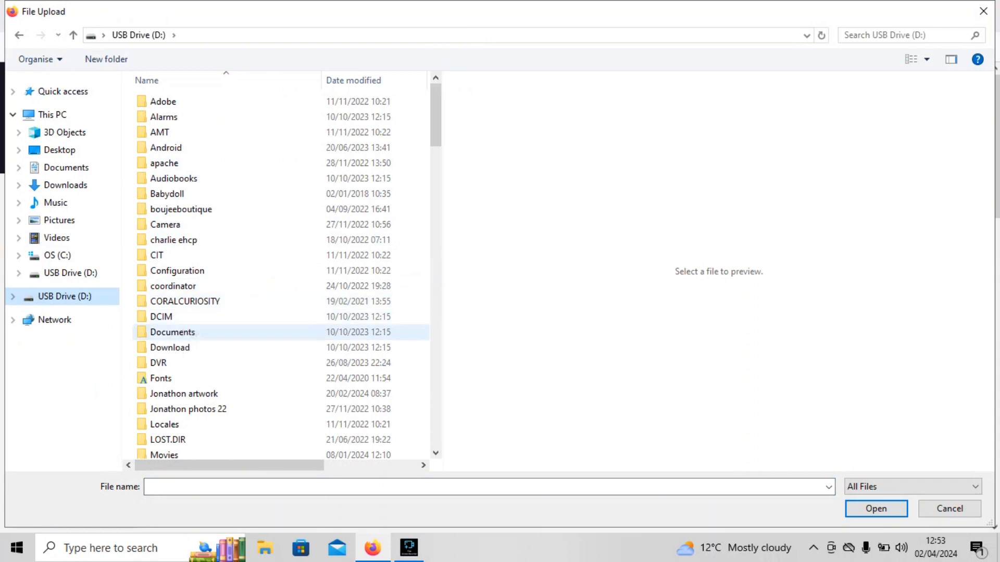
{"action": "left_click", "coordinate": [208, 393]}
{"action": "double_click", "coordinate": [208, 394]}
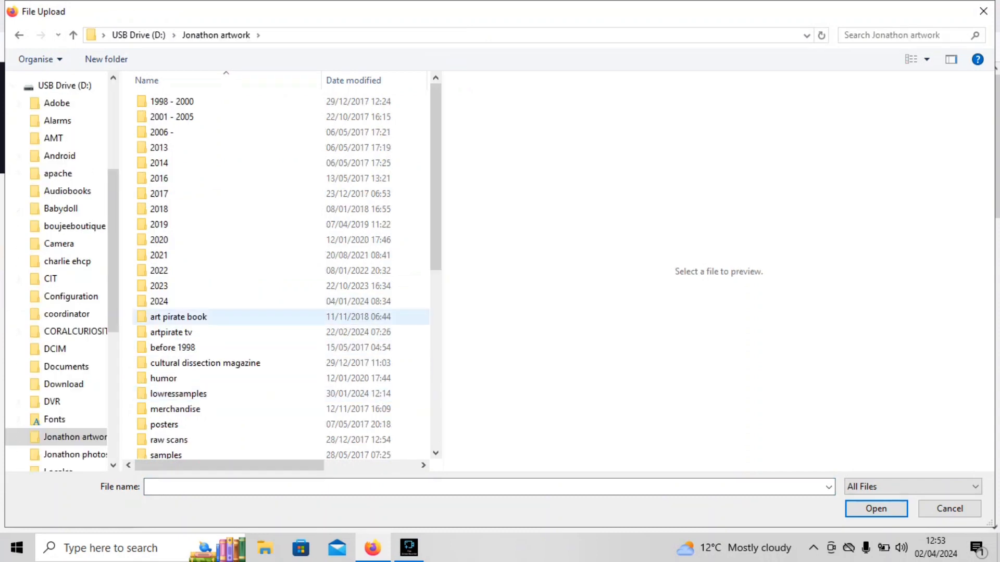
{"action": "left_click", "coordinate": [208, 301]}
{"action": "double_click", "coordinate": [208, 301]}
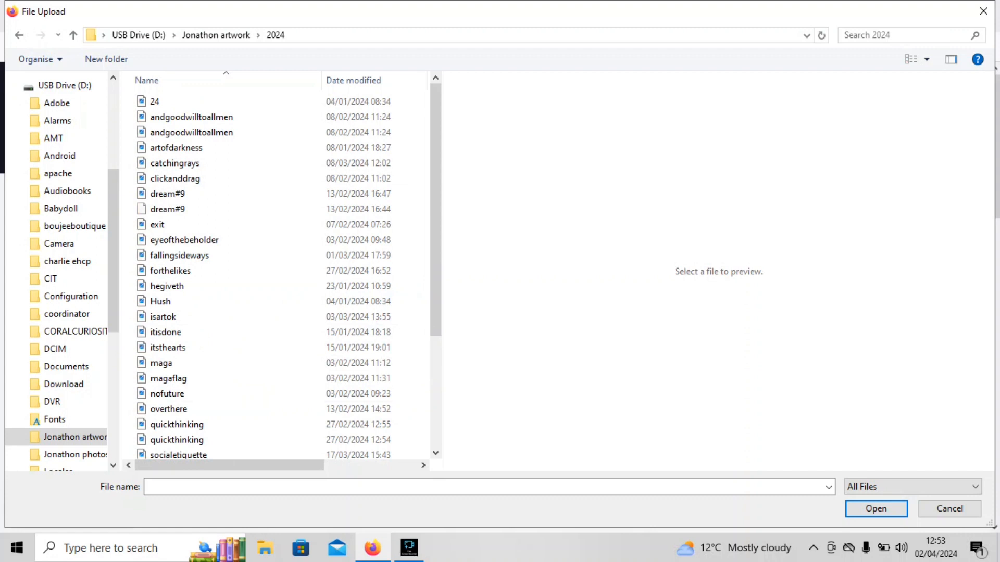
- Show the files as medium-sized icons and upload the second andgoodwilltoallmen image as the design
{"action": "left_click", "coordinate": [926, 58]}
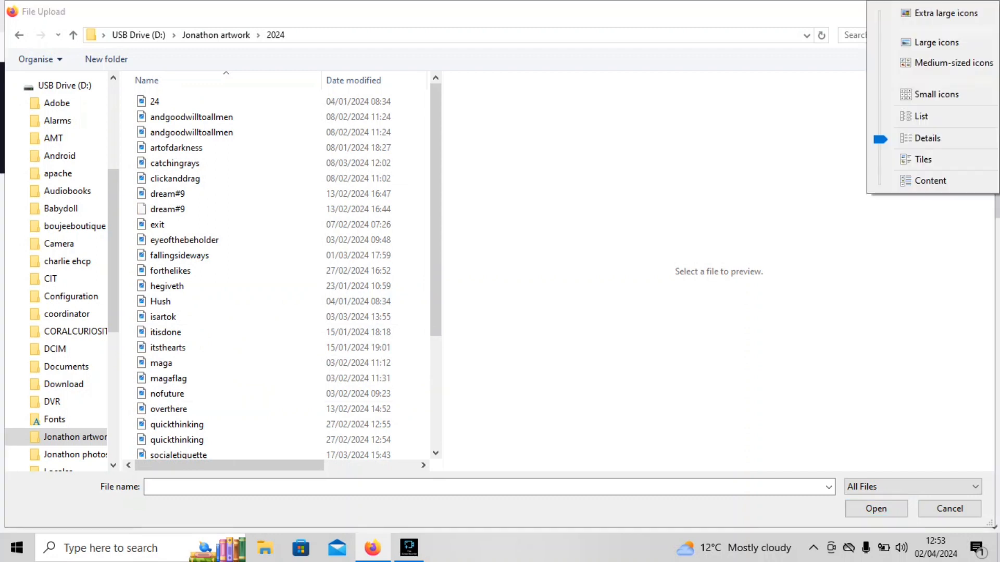
{"action": "left_click", "coordinate": [953, 62]}
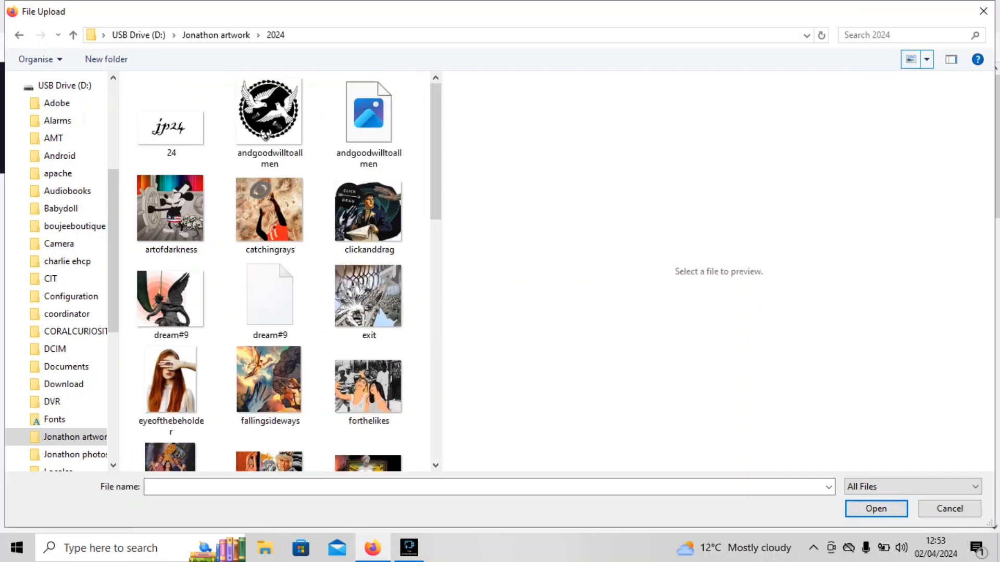
{"action": "left_click_drag", "start_coordinate": [442, 260], "coordinate": [880, 260]}
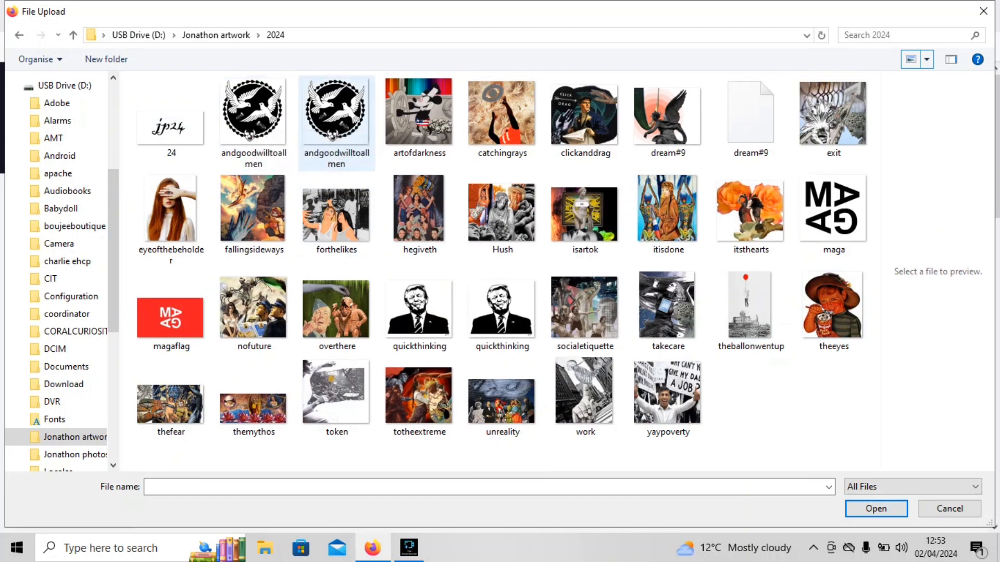
{"action": "double_click", "coordinate": [335, 109]}
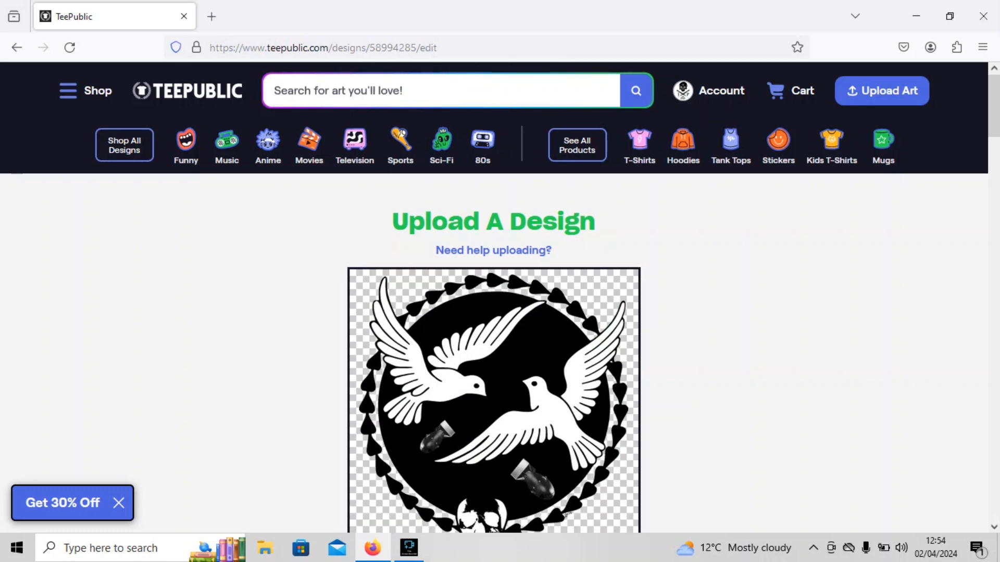
{"action": "left_click_drag", "start_coordinate": [994, 106], "coordinate": [994, 131]}
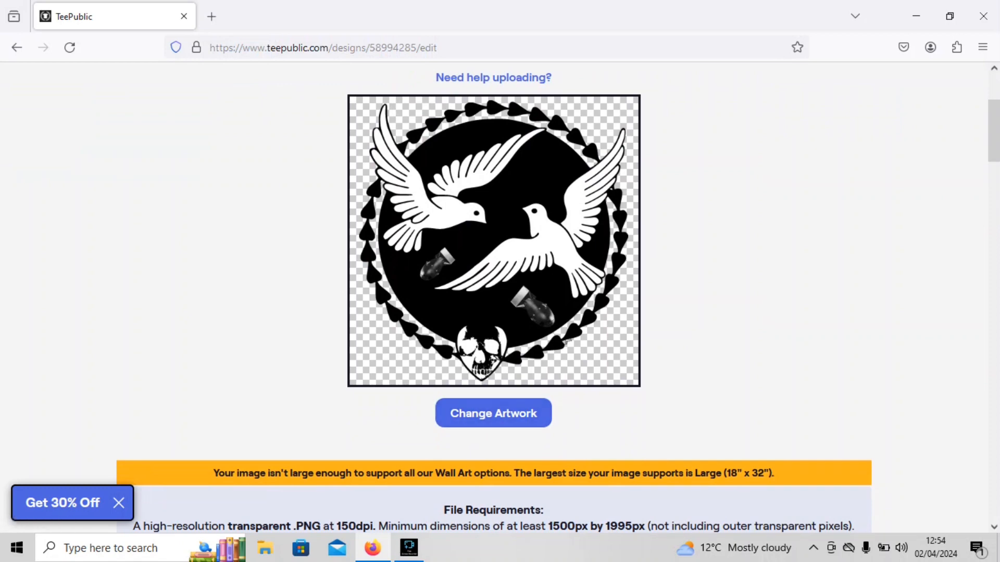
{"action": "left_click_drag", "start_coordinate": [994, 131], "coordinate": [994, 194]}
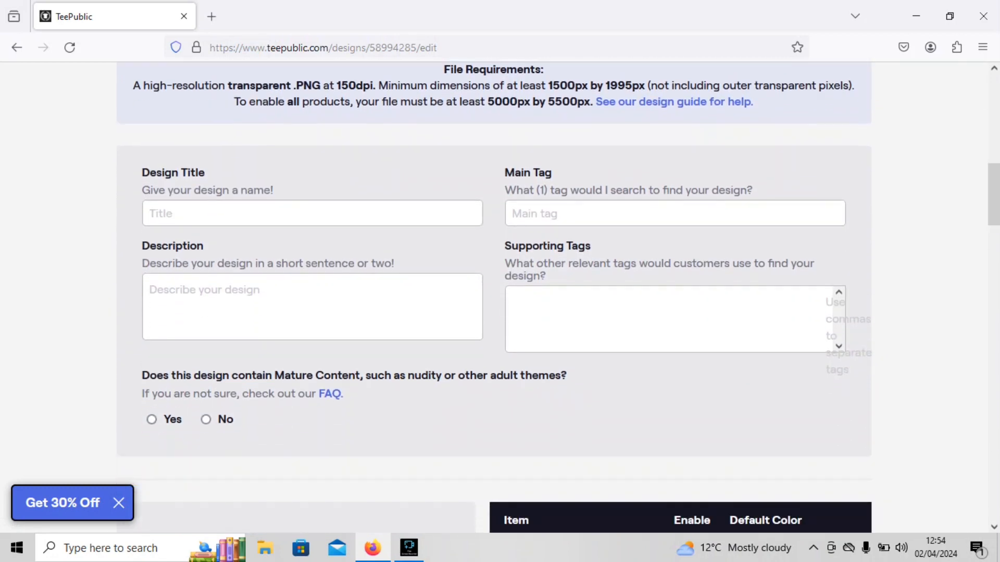
{"action": "left_click", "coordinate": [208, 214]}
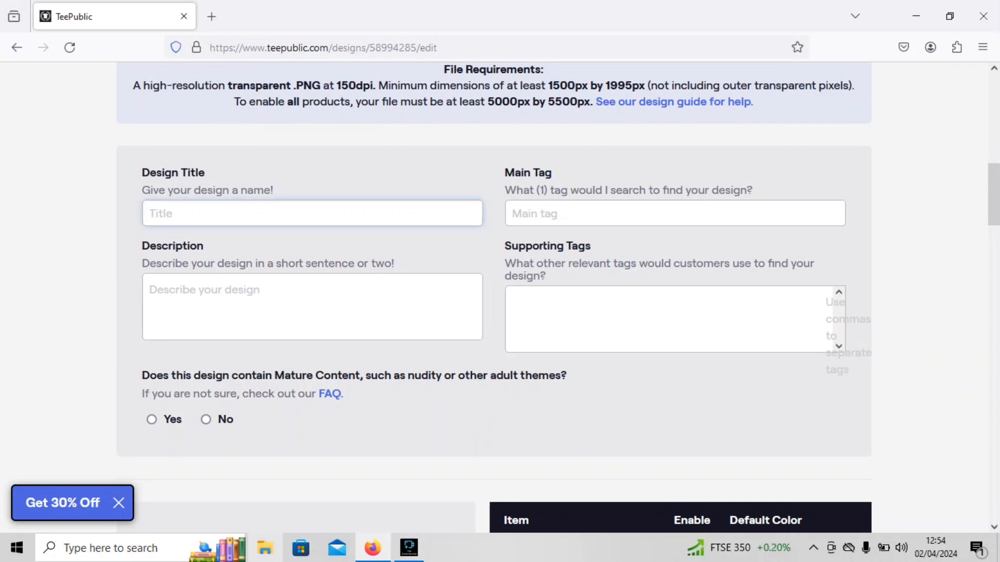
{"action": "left_click", "coordinate": [265, 548]}
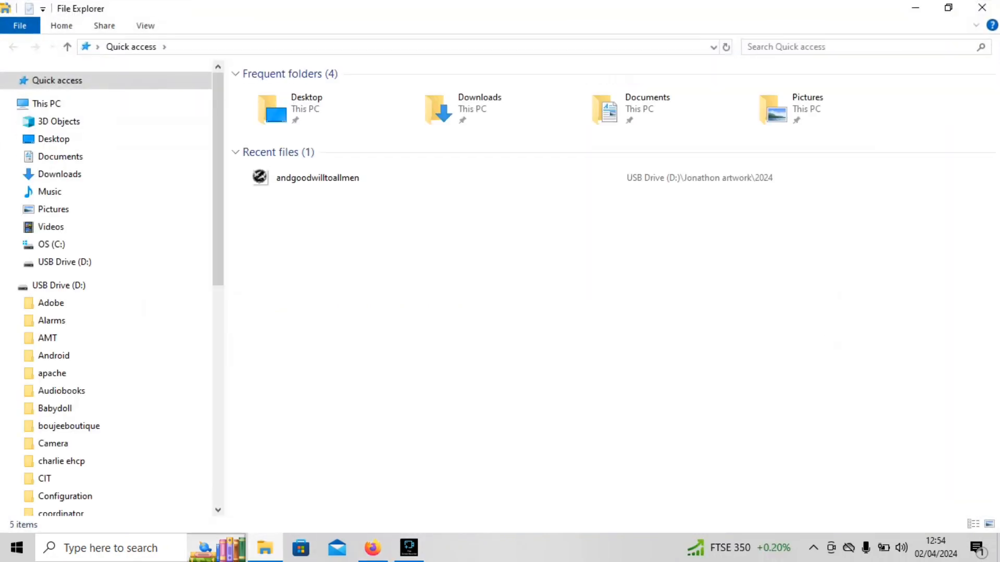
{"action": "left_click", "coordinate": [59, 286]}
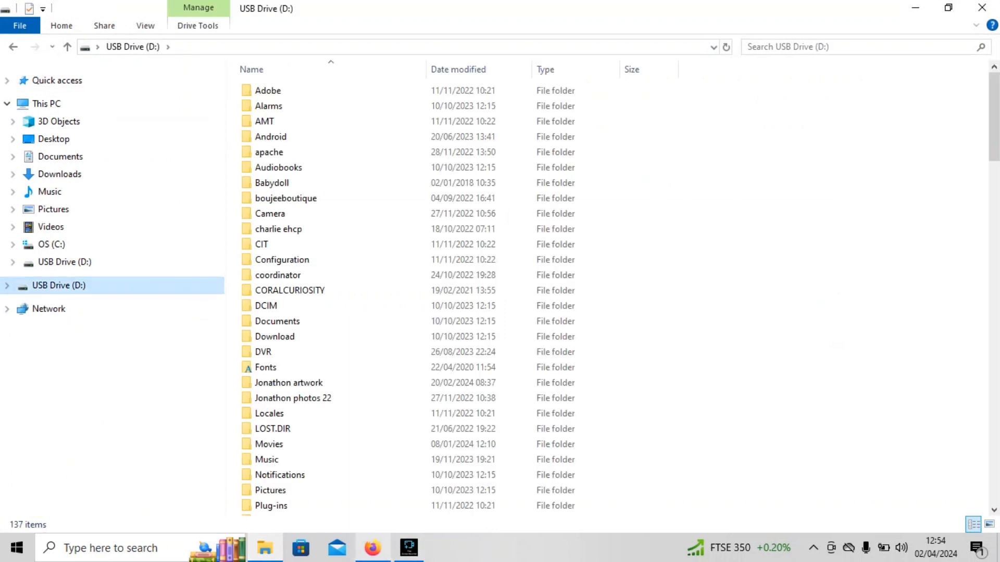
{"action": "left_click", "coordinate": [373, 548]}
{"action": "key", "text": "Return"}
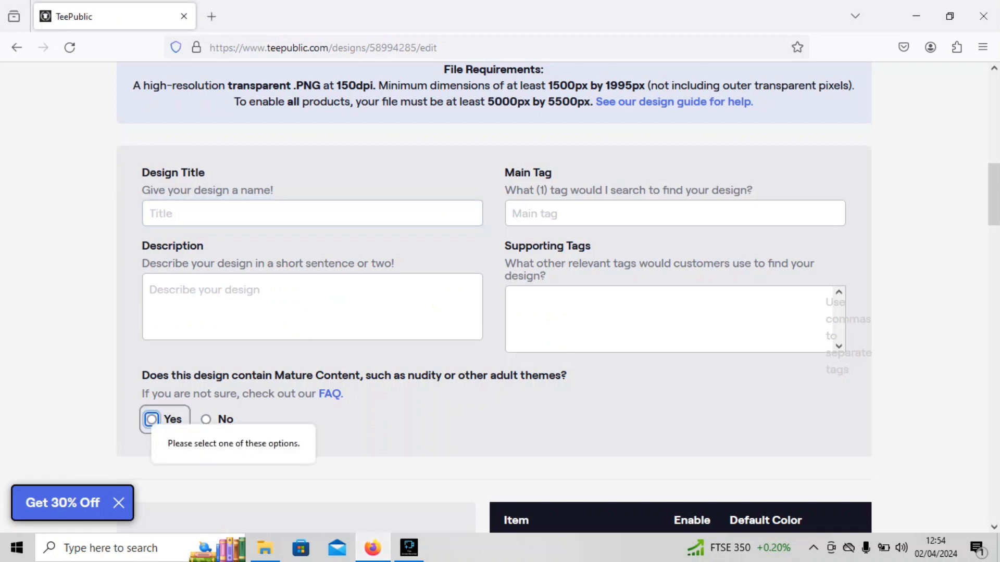
- Title the design "And Good Will To All Men"
{"action": "left_click", "coordinate": [172, 214]}
{"action": "type", "text": "A"}
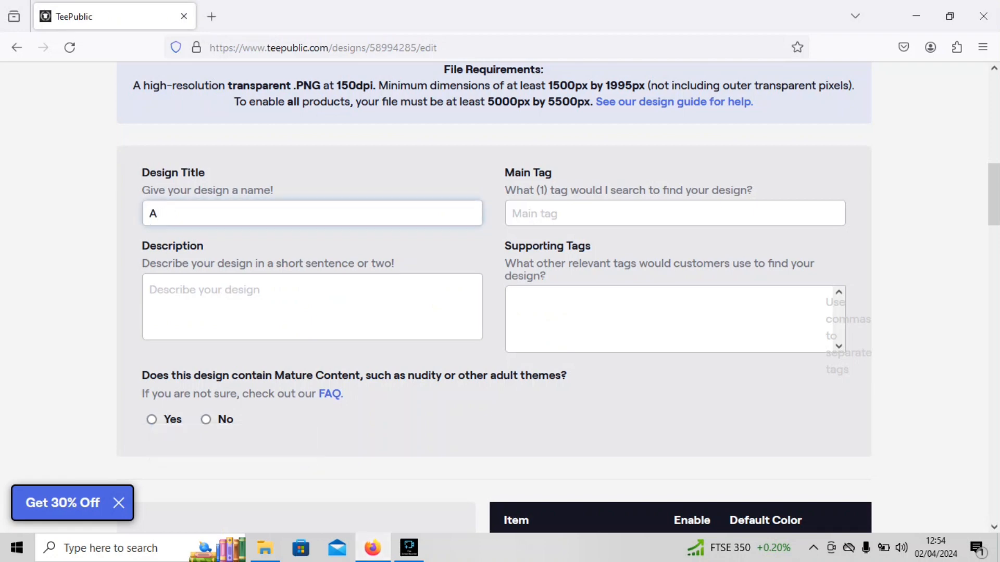
{"action": "type", "text": "nd Good Will"}
{"action": "type", "text": "To All Men"}
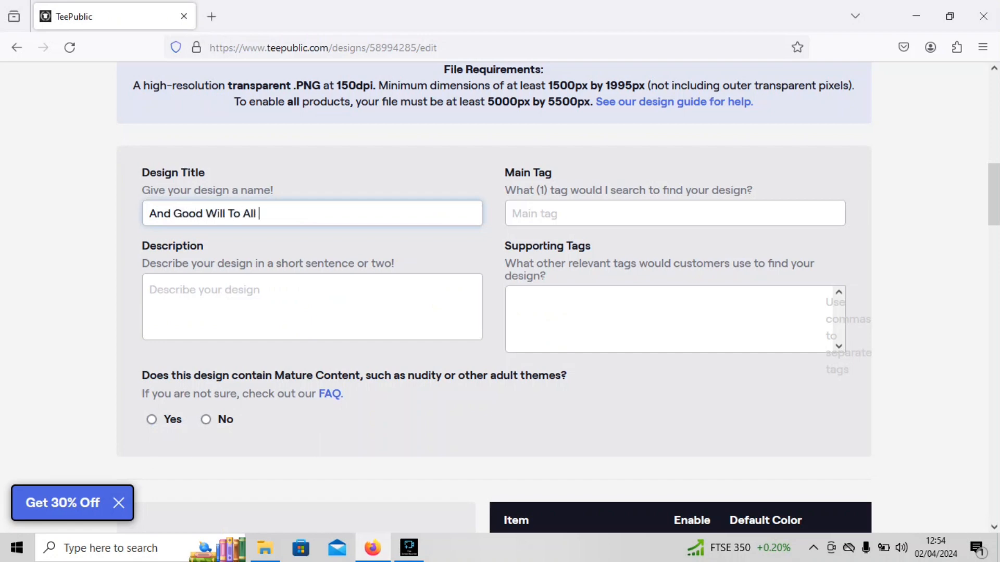
- Describe the design as "Digital anti-war collage with doves and bombs." and declare that it contains no mature content
{"action": "left_click", "coordinate": [151, 290]}
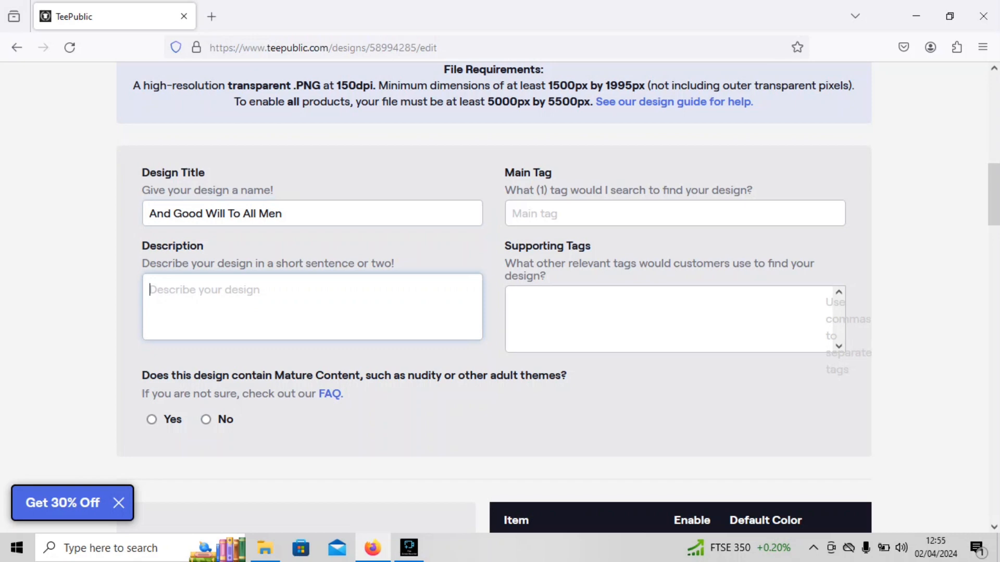
{"action": "type", "text": "Dig"}
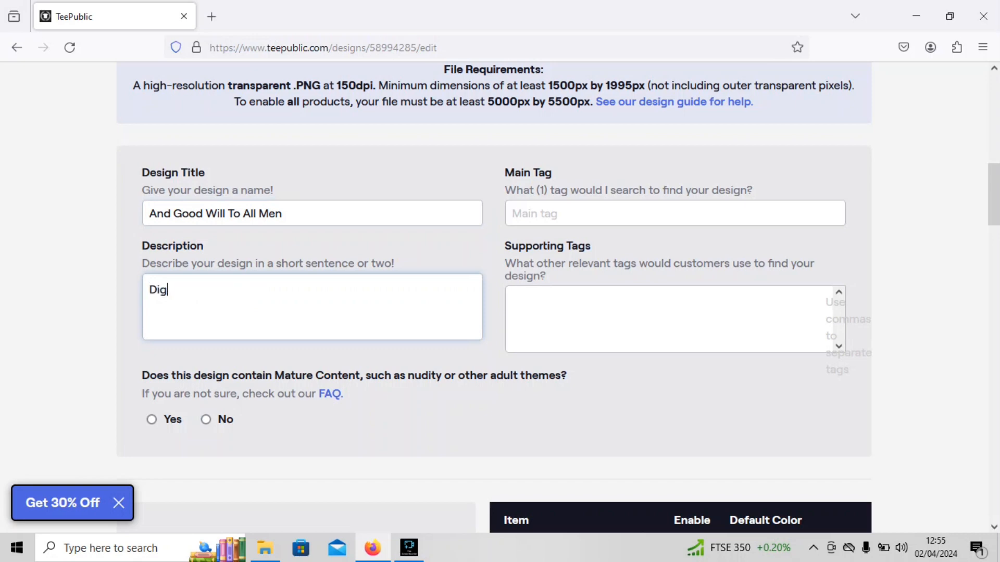
{"action": "type", "text": "ital anti-war colla"}
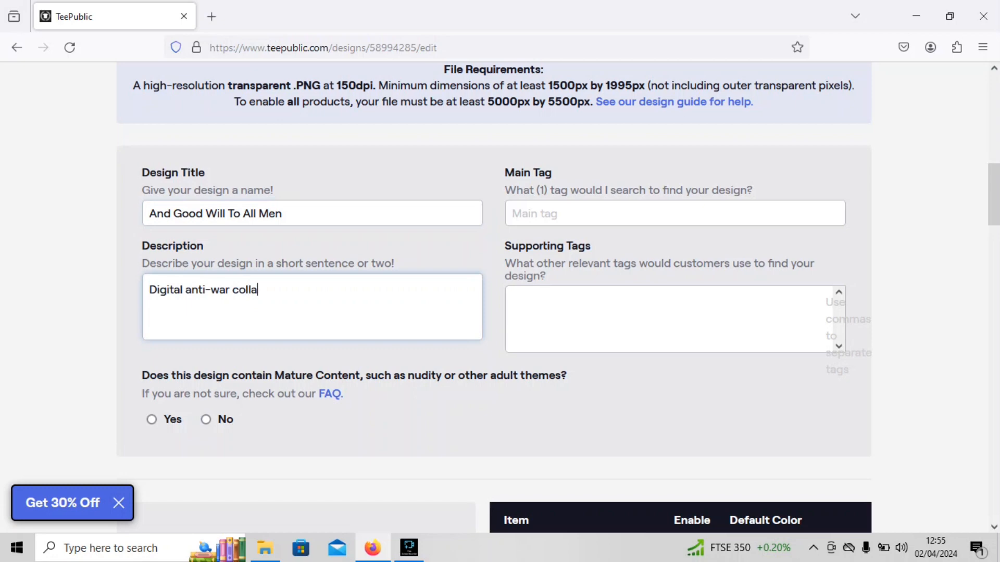
{"action": "type", "text": "ge with doves and b"}
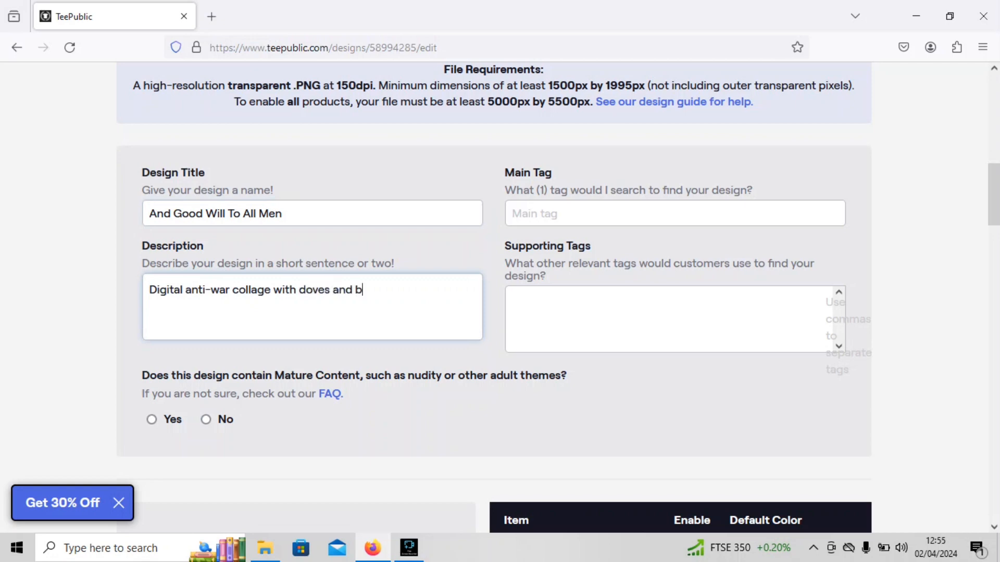
{"action": "type", "text": "ombs."}
{"action": "left_click", "coordinate": [206, 419]}
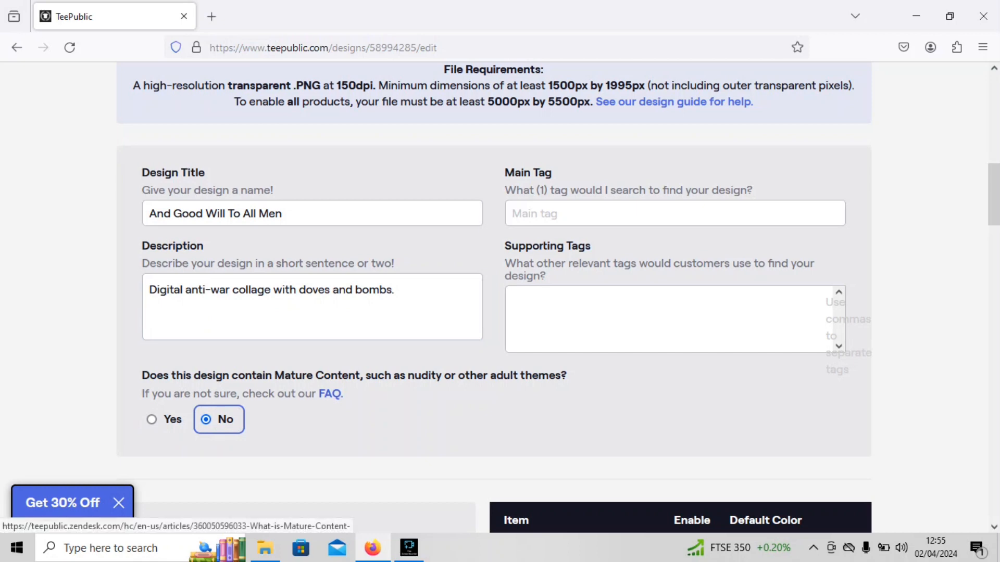
- Set the design's main tag to "anti war" and dismiss any alert about missing details
{"action": "left_click", "coordinate": [547, 213]}
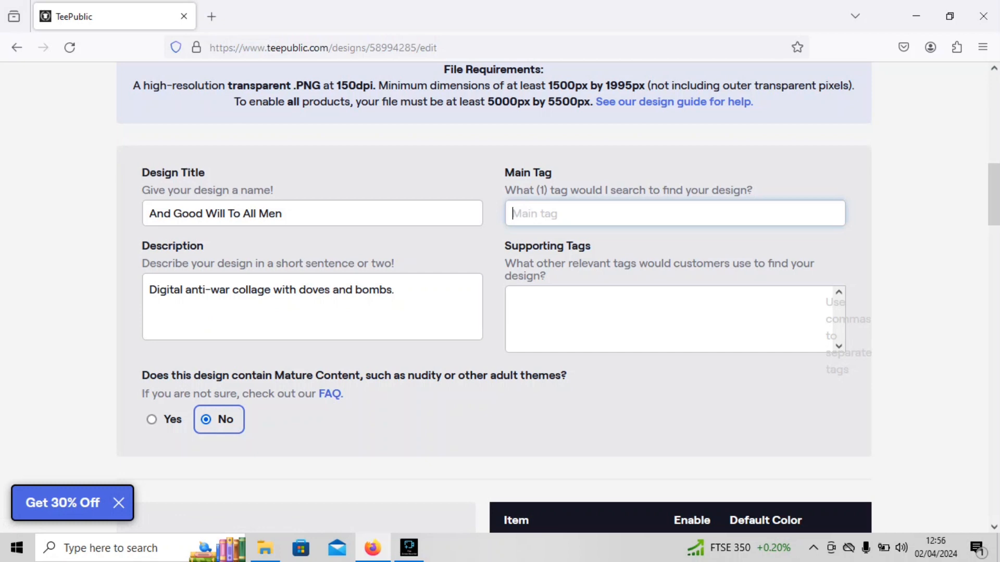
{"action": "type", "text": "anti"}
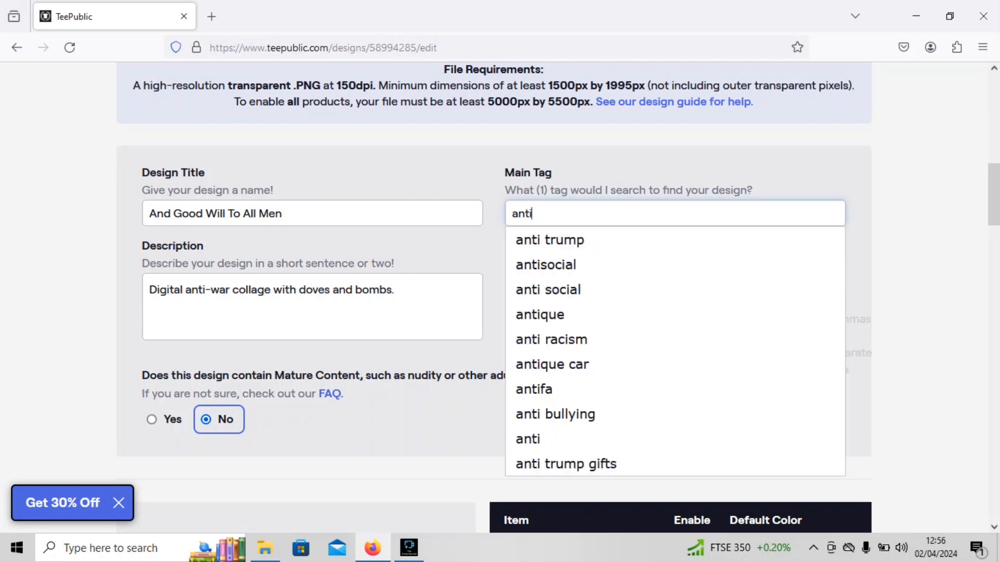
{"action": "type", "text": " war"}
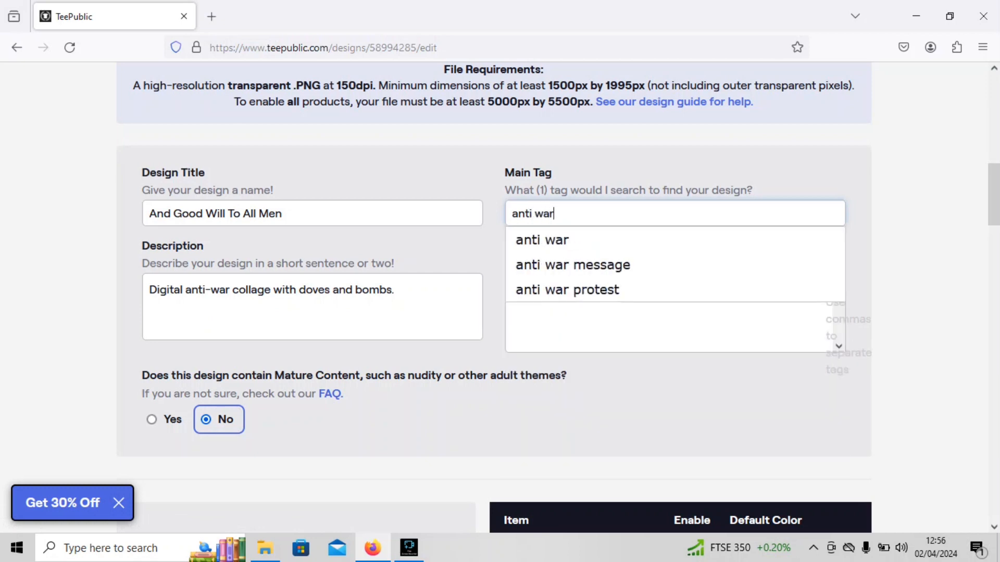
{"action": "key", "text": "Return"}
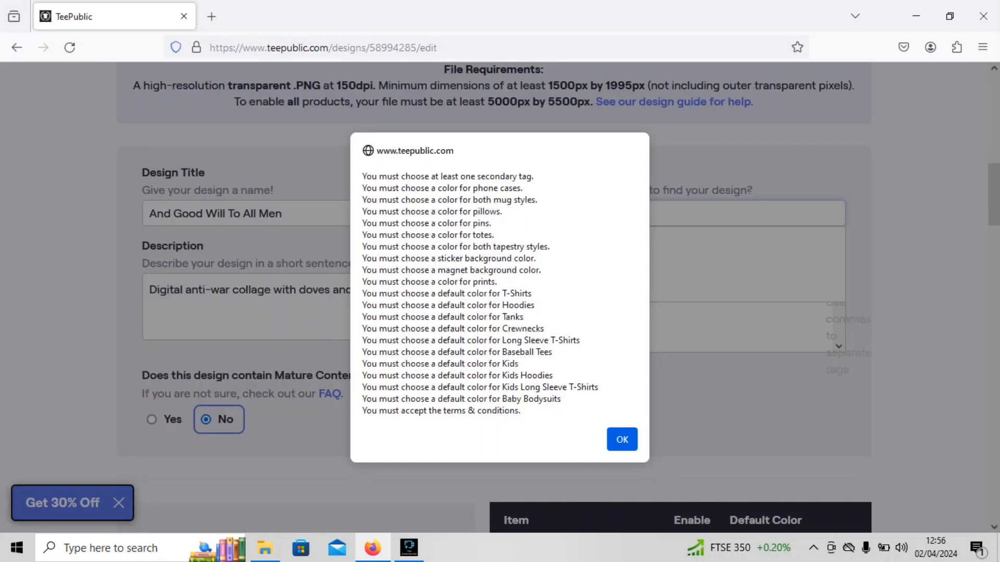
{"action": "key", "text": "Return"}
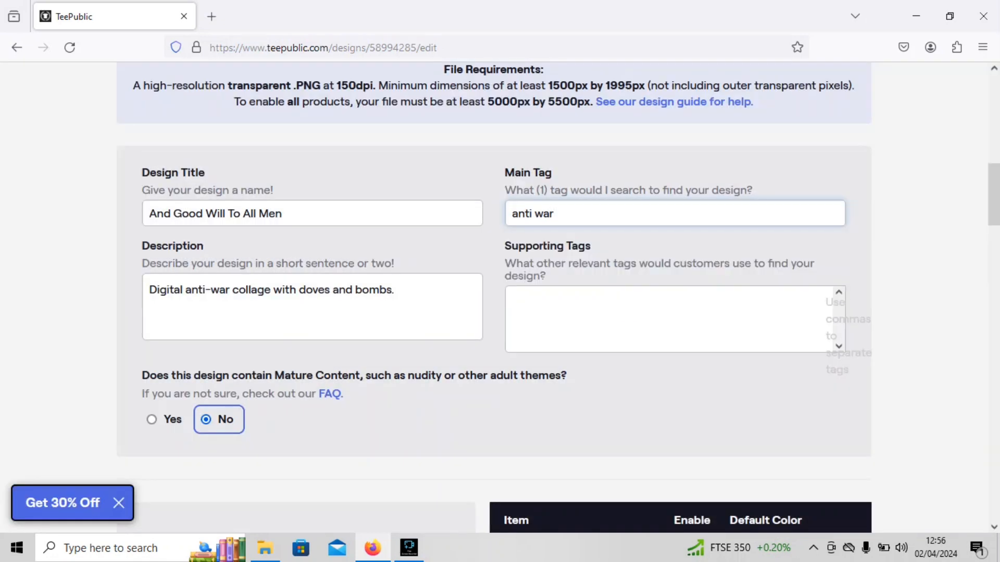
- Add the suggested supporting tags "peace" and "no war" to the design
{"action": "left_click", "coordinate": [513, 304]}
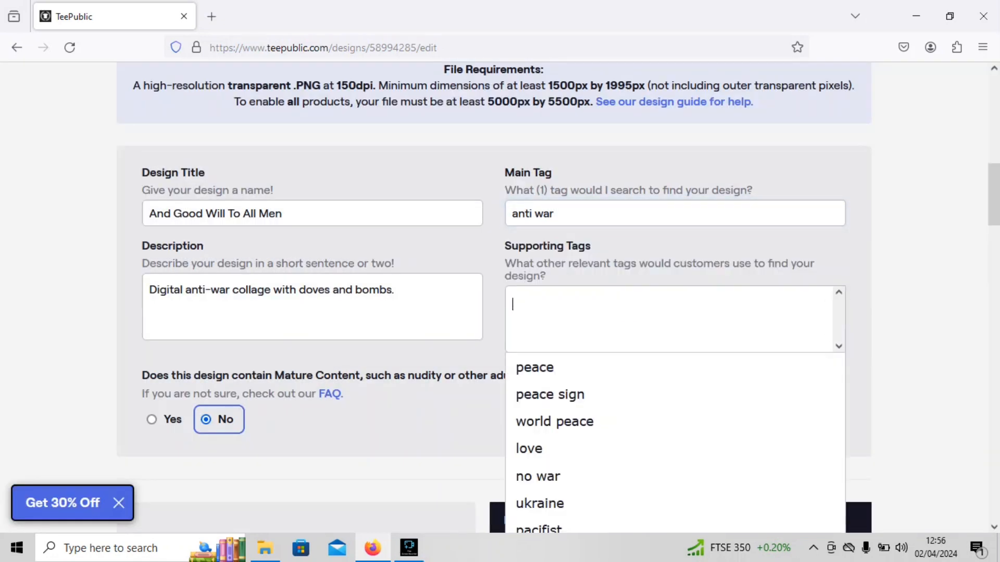
{"action": "key", "text": "Down"}
{"action": "key", "text": "Return"}
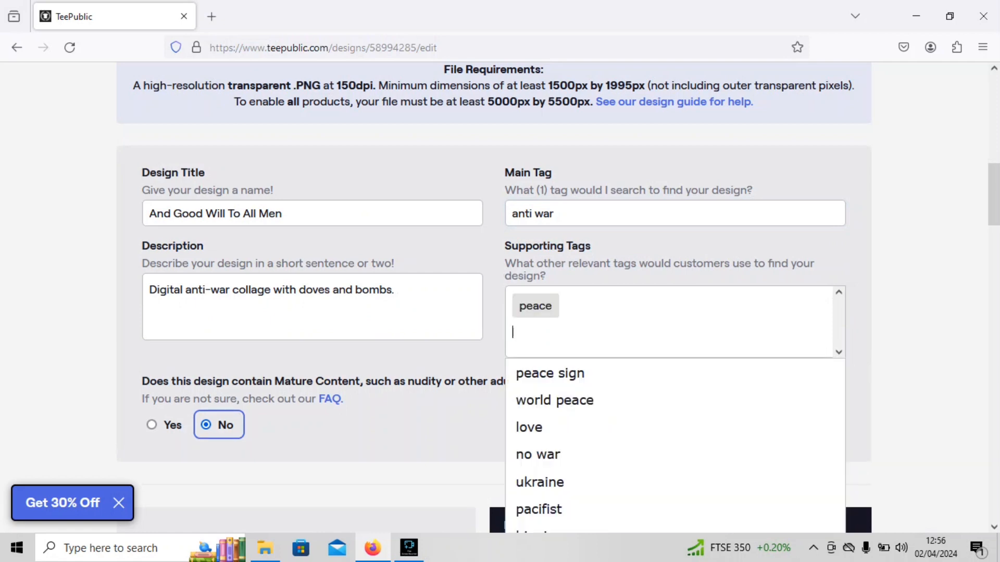
{"action": "key", "text": "Down"}
{"action": "key", "text": "Down"}
{"action": "key", "text": "Down"}
{"action": "key", "text": "Down"}
{"action": "key", "text": "Return"}
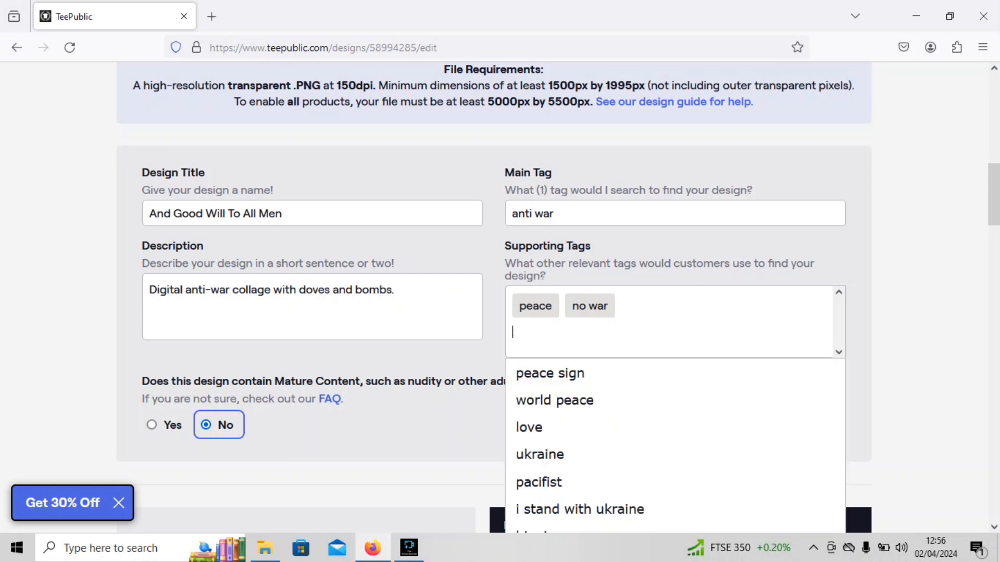
- Add "collage" and "dove" as further supporting tags
{"action": "type", "text": "collage"}
{"action": "key", "text": "Return"}
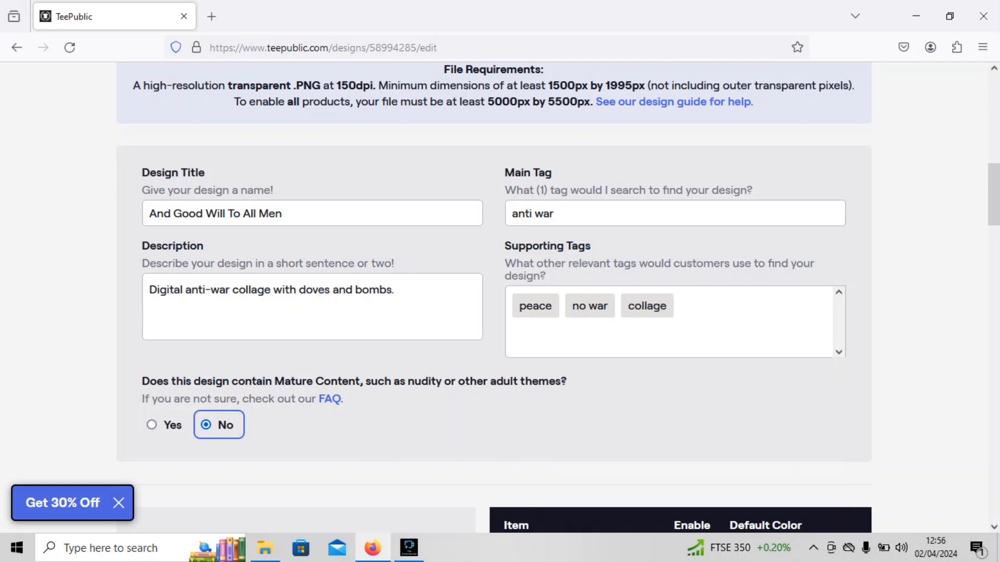
{"action": "type", "text": "dove"}
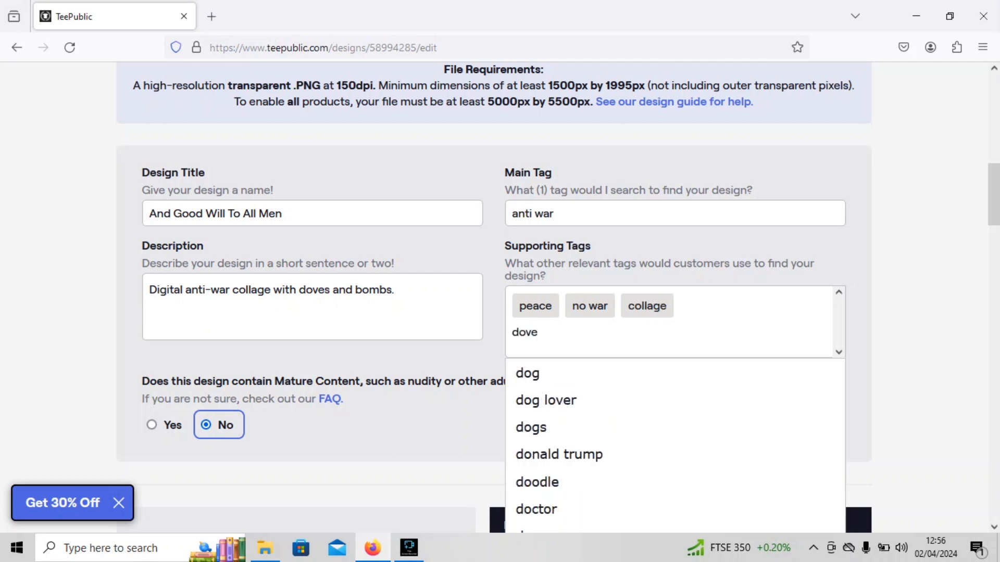
{"action": "key", "text": "Return"}
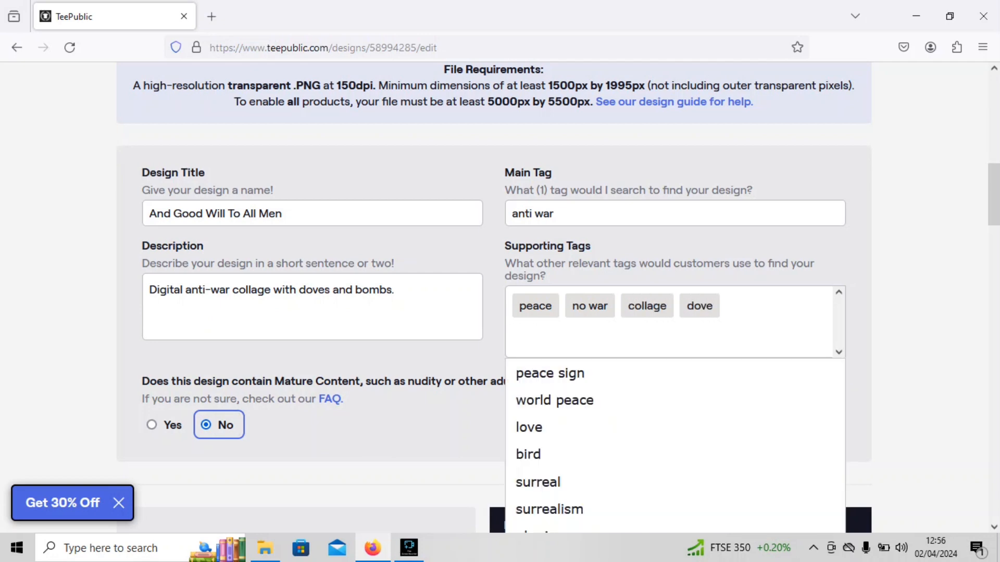
- Add "skull" and "digital" to the design's supporting tags
{"action": "type", "text": "skull"}
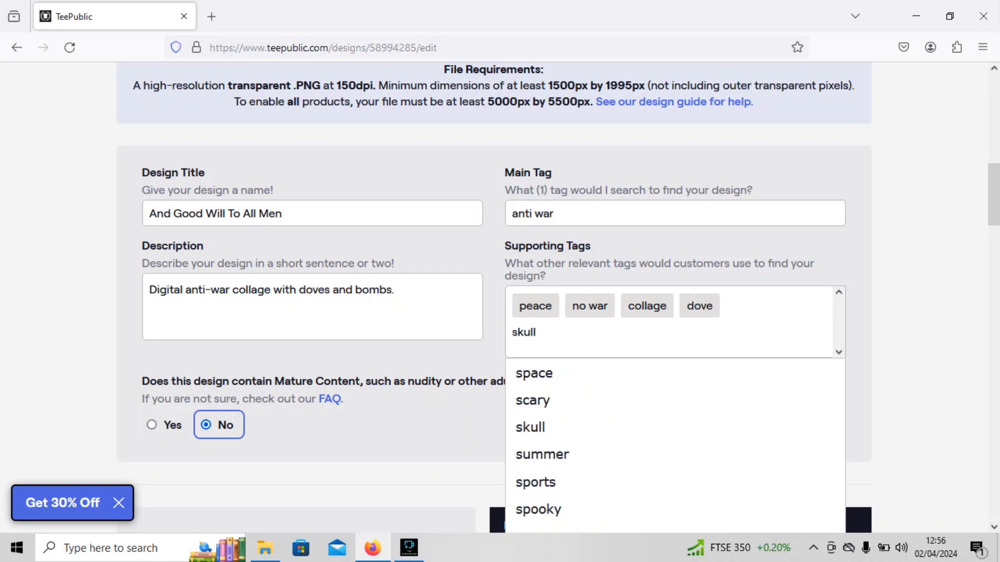
{"action": "key", "text": "Return"}
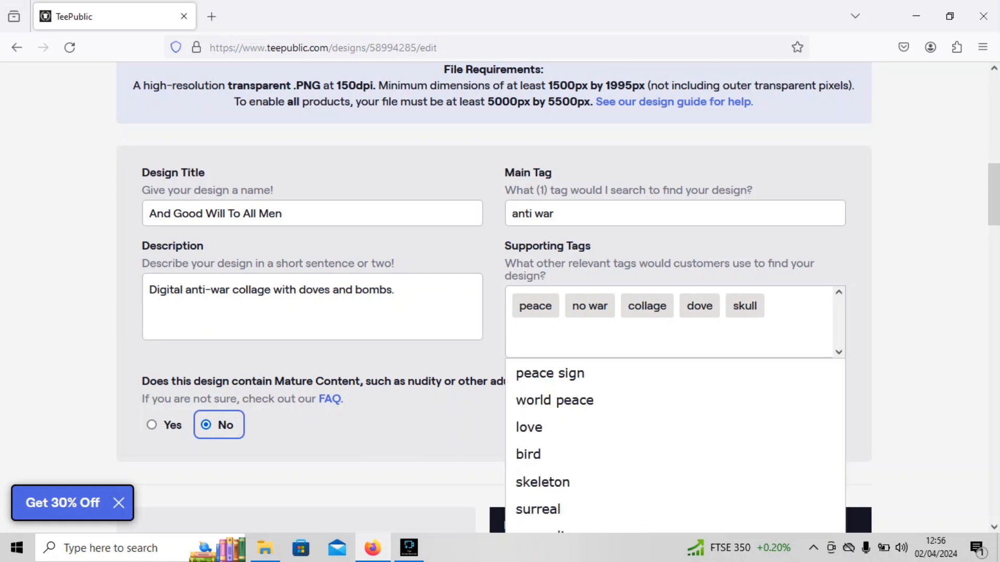
{"action": "type", "text": "digitasl"}
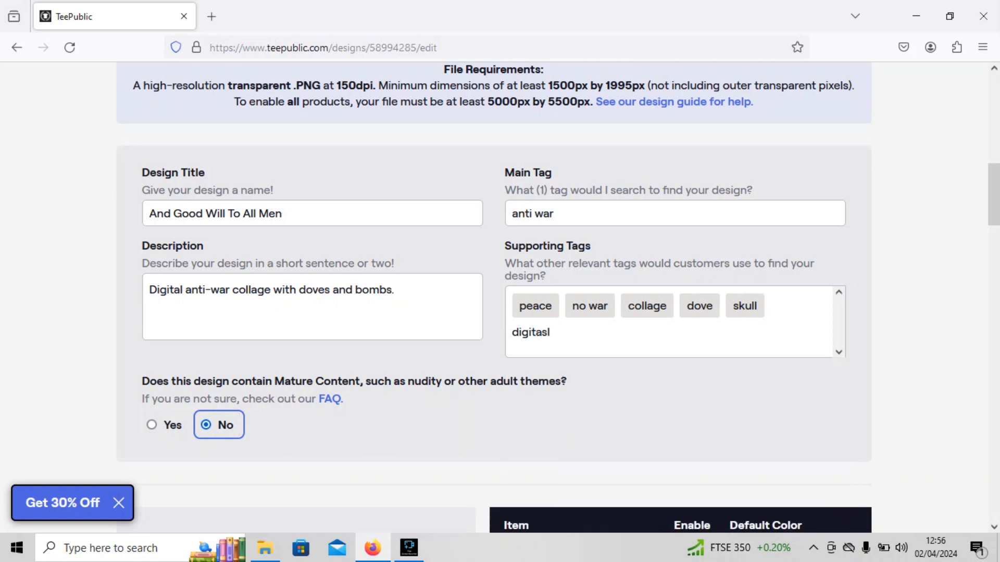
{"action": "key", "text": "BackSpace"}
{"action": "key", "text": "BackSpace"}
{"action": "type", "text": "l"}
{"action": "key", "text": "Return"}
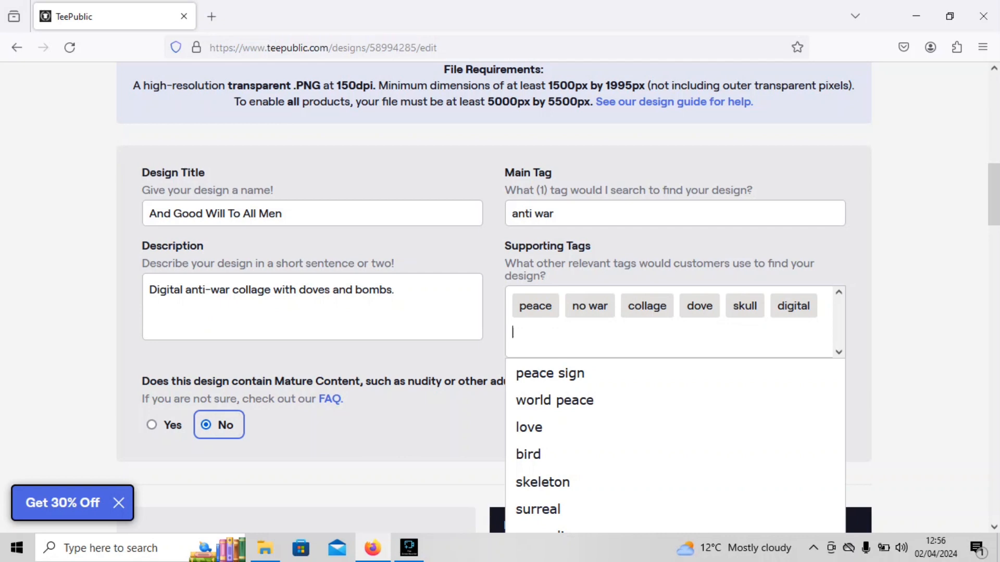
- Add "political", "social commentary" and "black and white" to the supporting tags
{"action": "type", "text": "polit"}
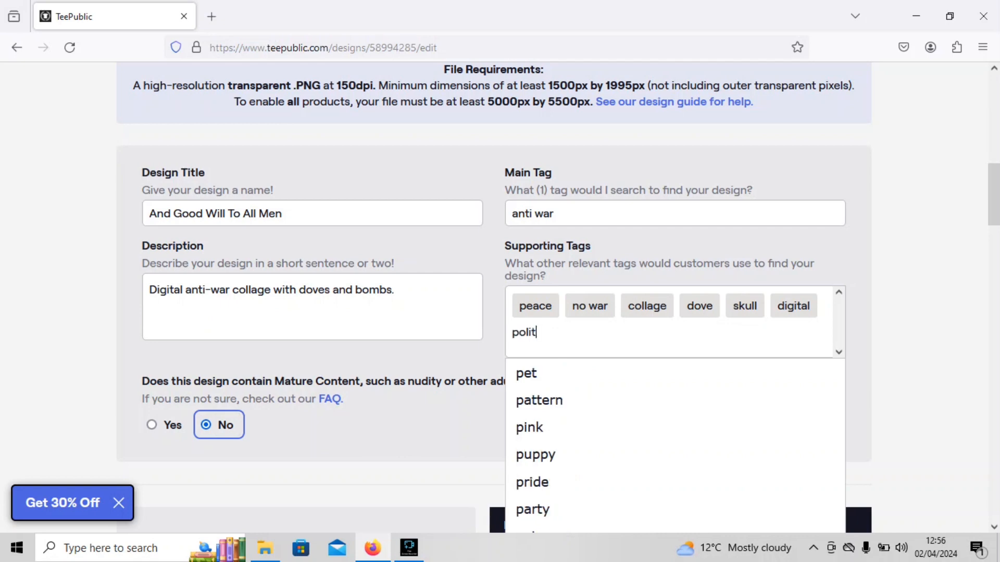
{"action": "type", "text": "ical"}
{"action": "key", "text": "Return"}
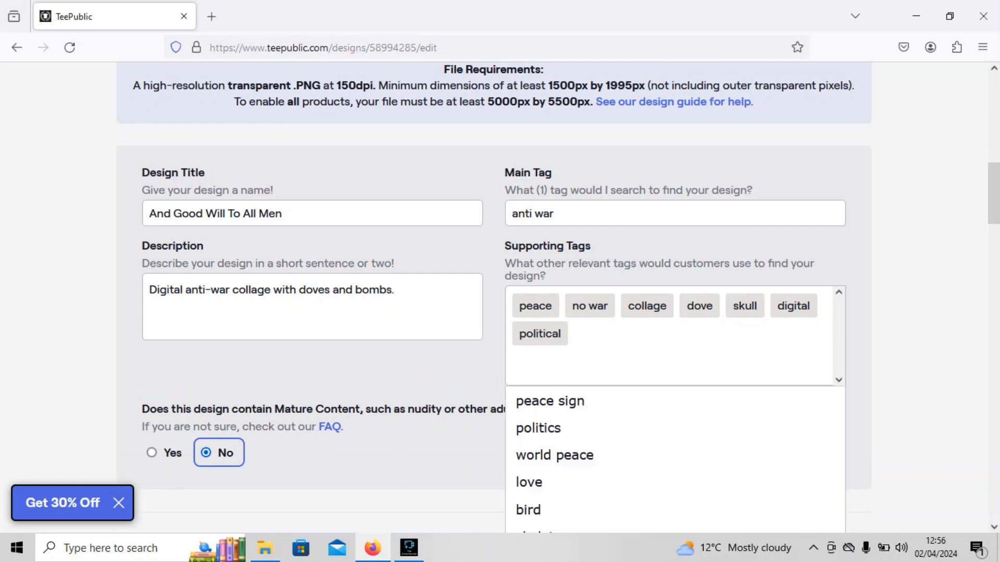
{"action": "type", "text": "social"}
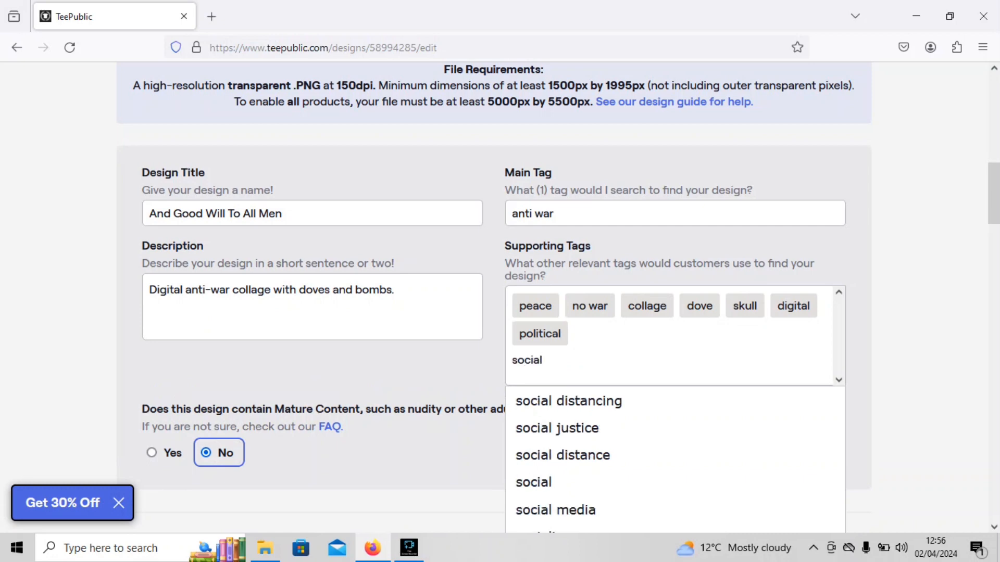
{"action": "type", "text": " commentary"}
{"action": "key", "text": "Return"}
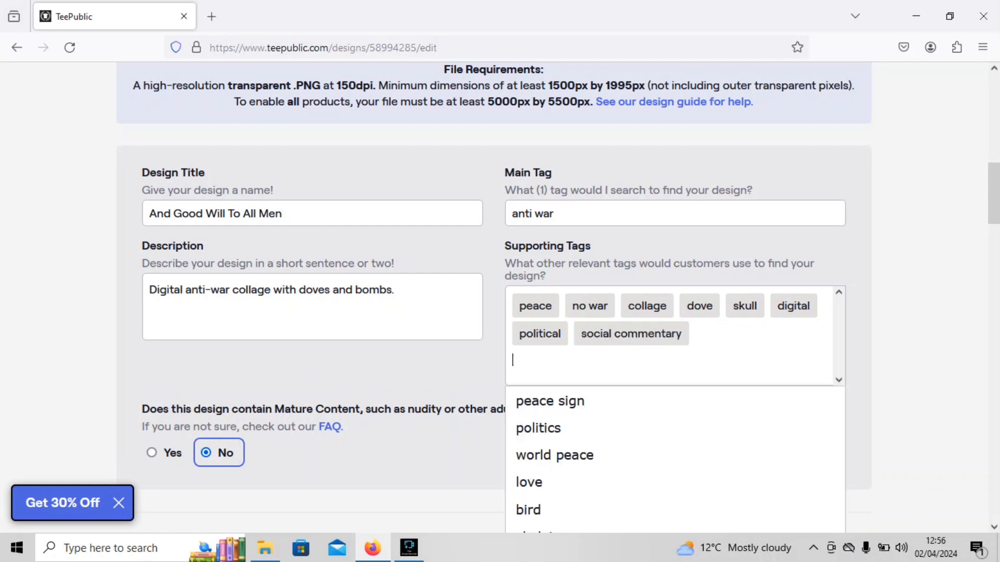
{"action": "type", "text": "black an"}
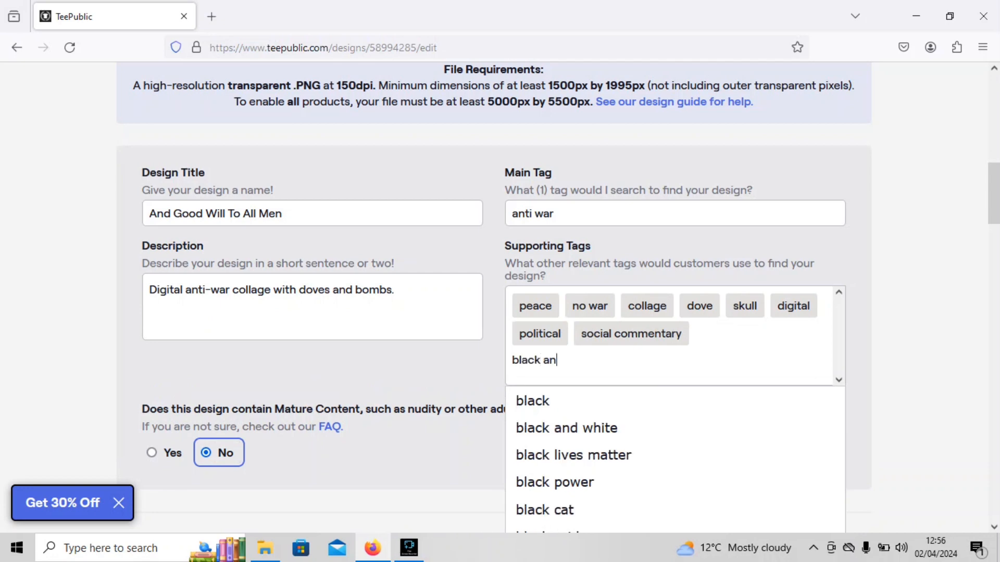
{"action": "type", "text": "d white"}
{"action": "key", "text": "Return"}
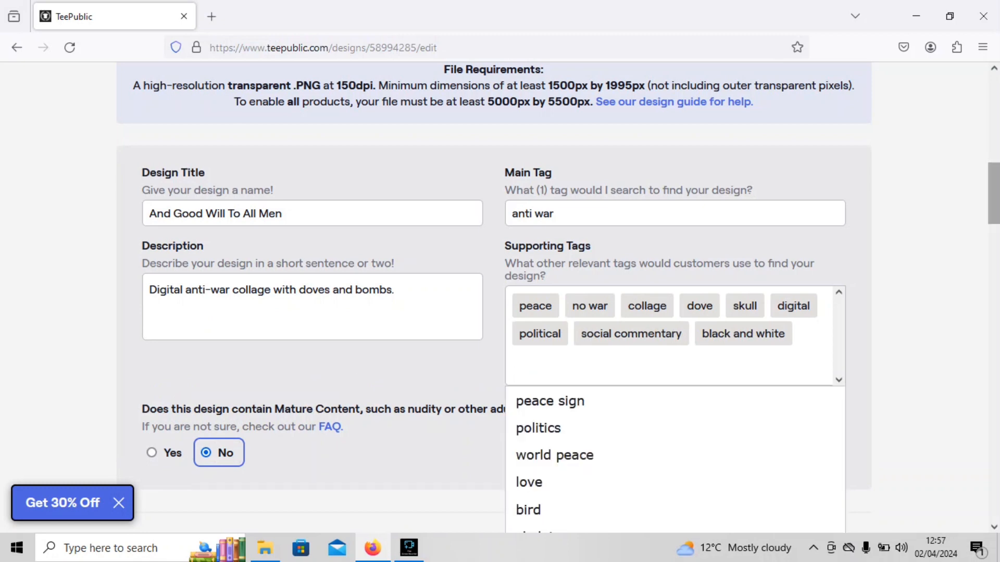
- Set the default color of the T-shirt to Heather
{"action": "scroll", "coordinate": [500, 312], "scroll_direction": "down", "scroll_amount": 6}
{"action": "scroll", "coordinate": [500, 297], "scroll_direction": "down", "scroll_amount": 1}
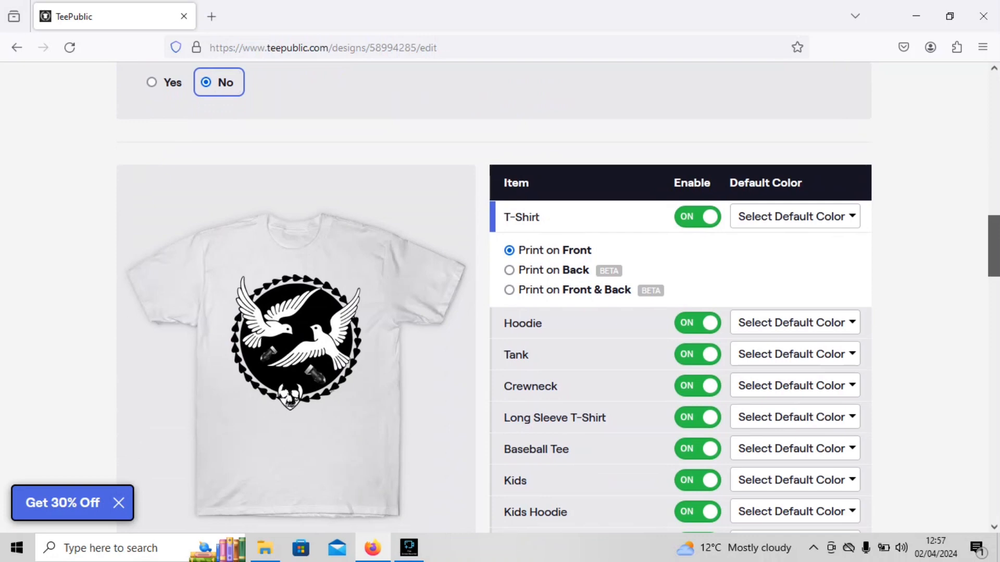
{"action": "scroll", "coordinate": [500, 297], "scroll_direction": "down", "scroll_amount": 3}
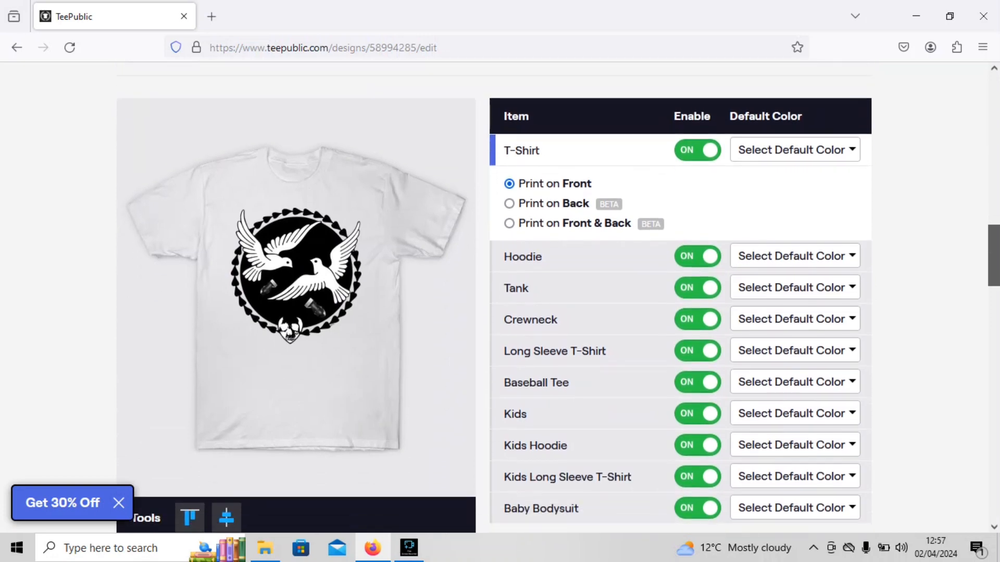
{"action": "scroll", "coordinate": [499, 297], "scroll_direction": "down", "scroll_amount": 2}
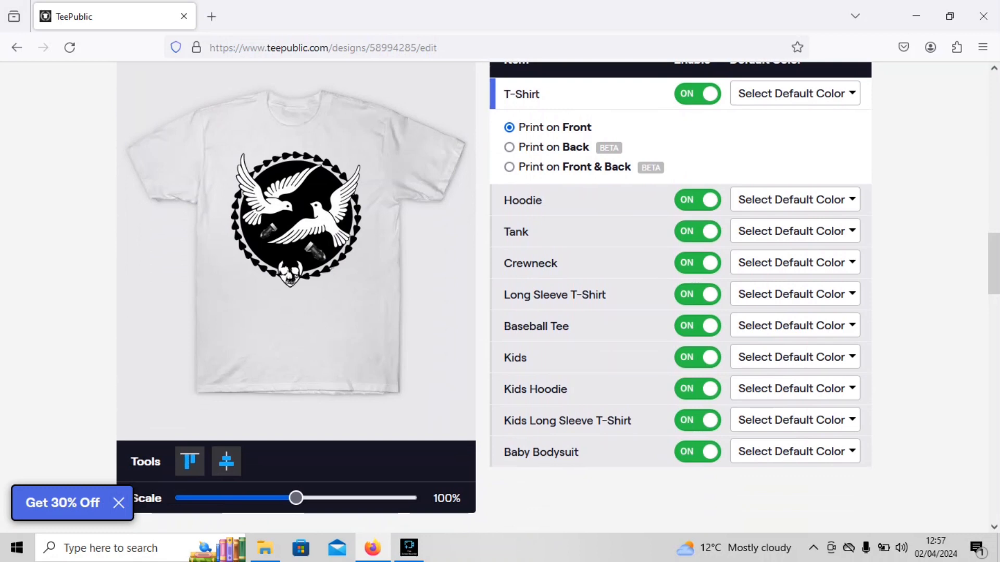
{"action": "left_click", "coordinate": [794, 94]}
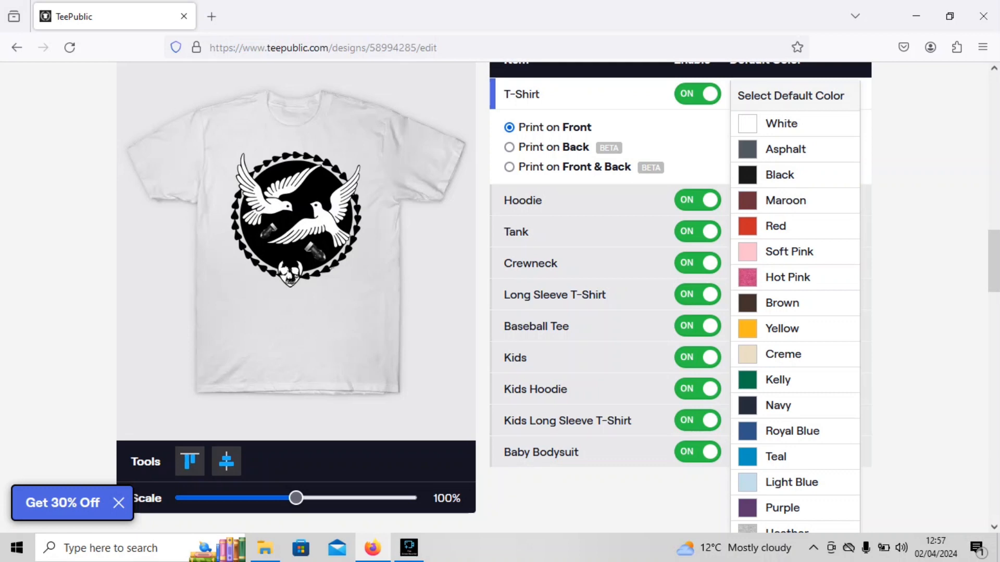
{"action": "scroll", "coordinate": [557, 296], "scroll_direction": "down", "scroll_amount": 3}
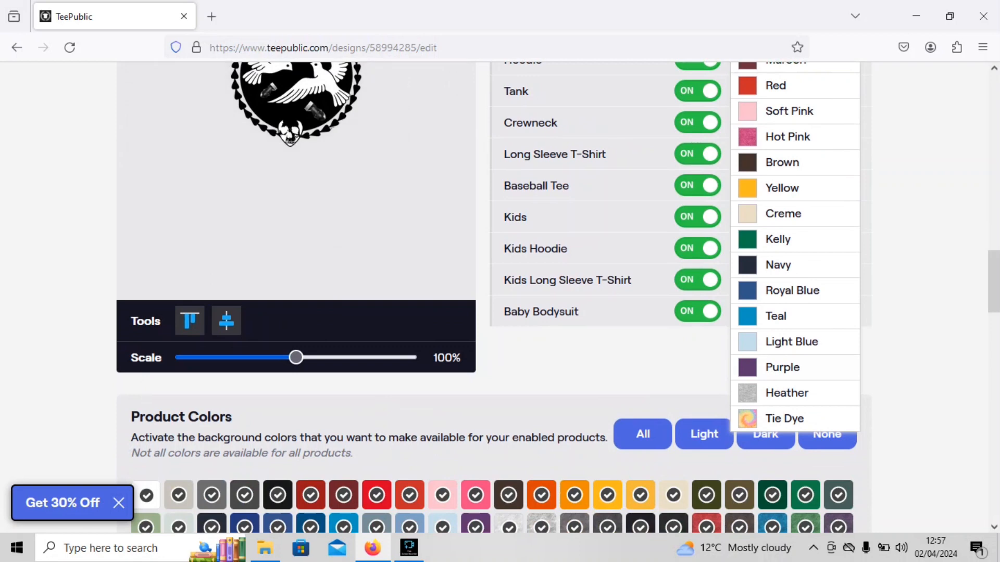
{"action": "left_click", "coordinate": [787, 392]}
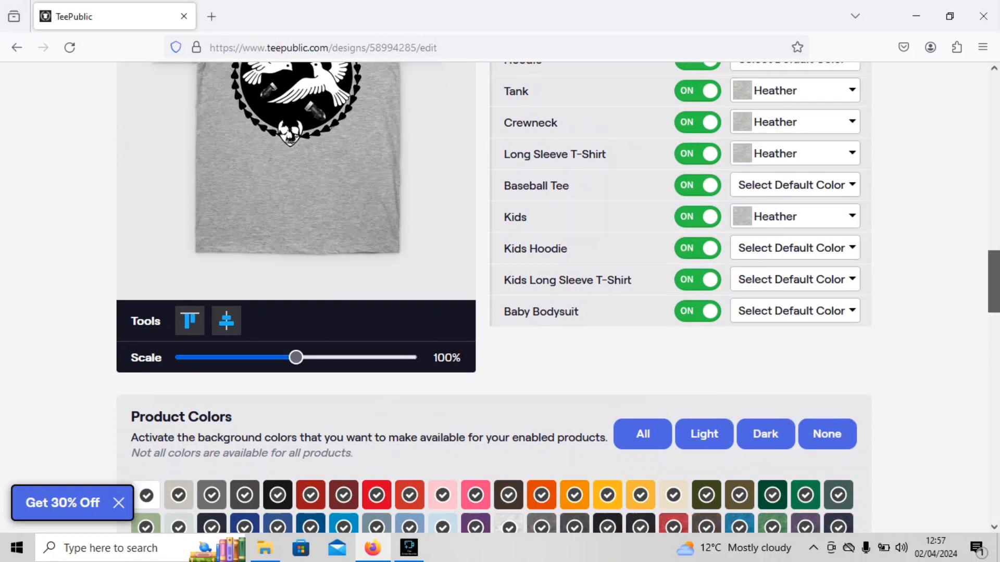
- Set the default color of the hoodie to Vintage Heather and of the baseball tee to White/Black
{"action": "scroll", "coordinate": [557, 296], "scroll_direction": "up", "scroll_amount": 4}
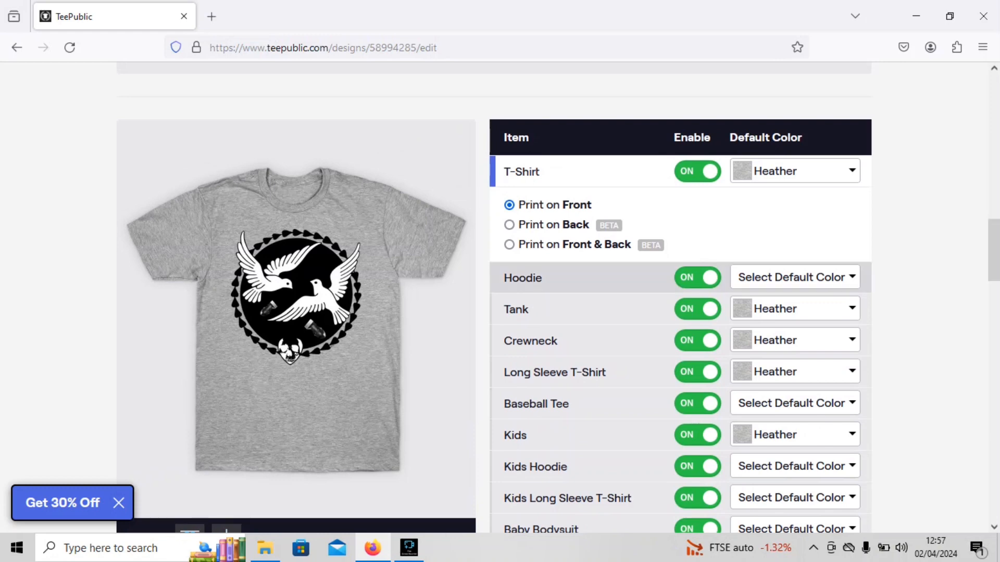
{"action": "left_click", "coordinate": [794, 277]}
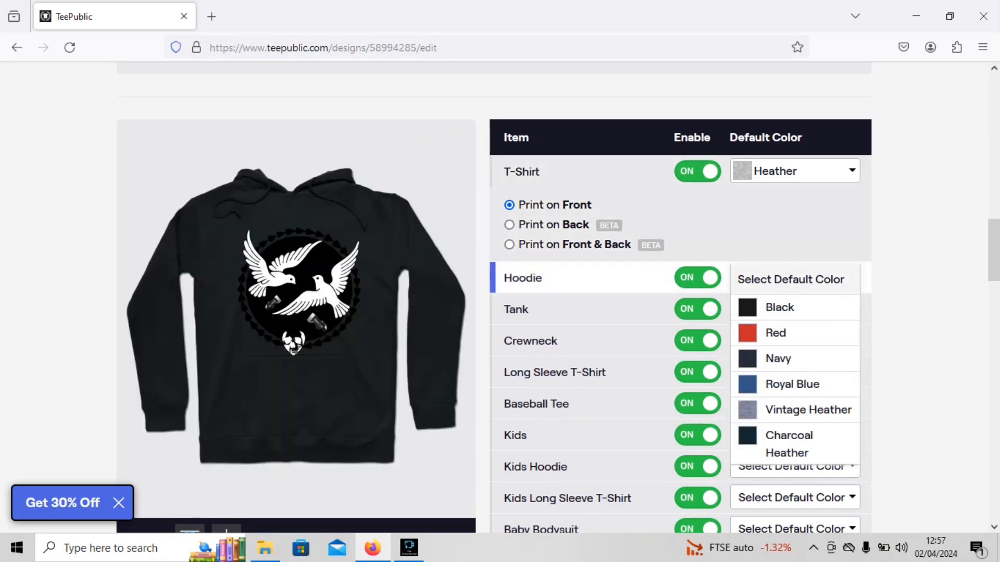
{"action": "left_click", "coordinate": [808, 409]}
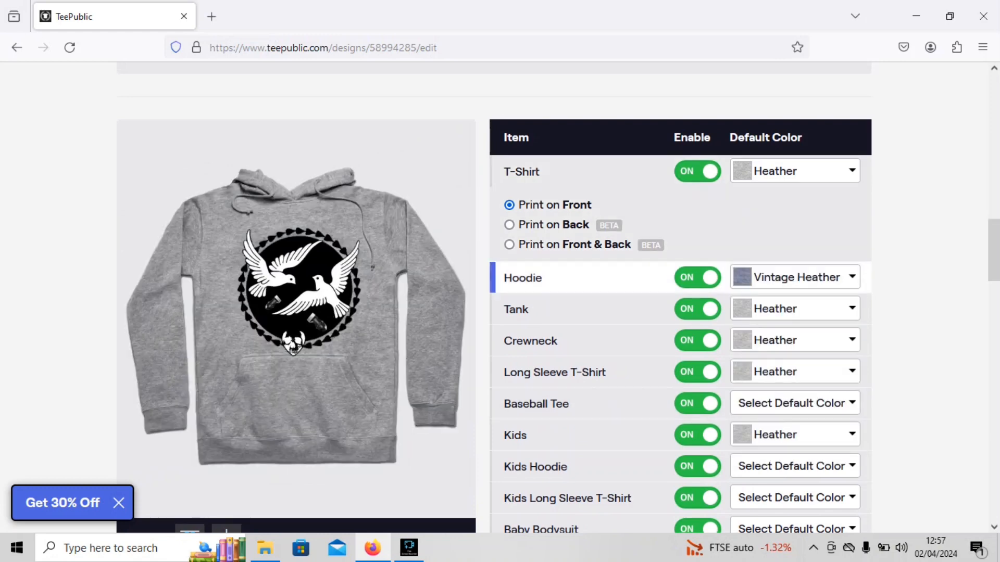
{"action": "scroll", "coordinate": [557, 297], "scroll_direction": "down", "scroll_amount": 5}
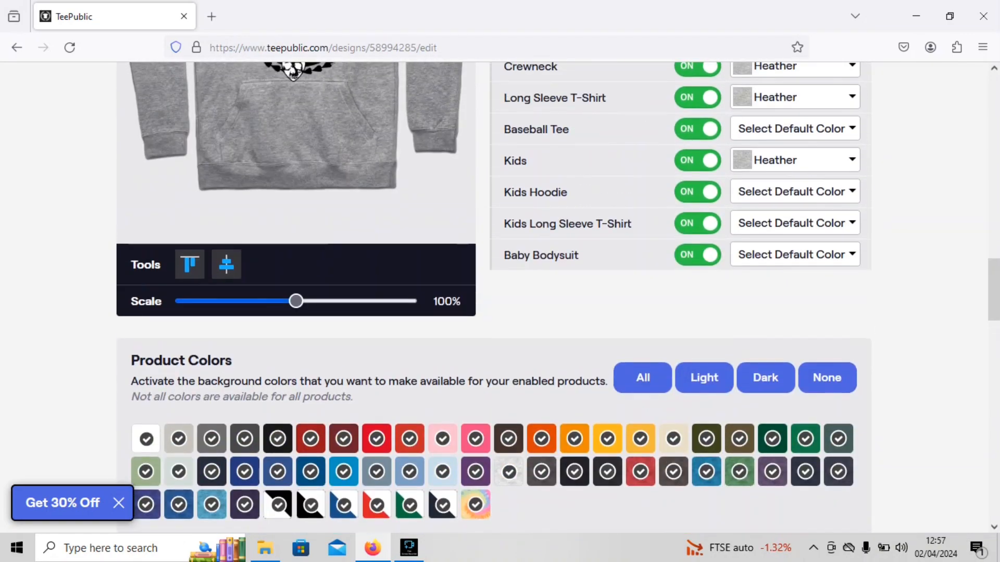
{"action": "left_click", "coordinate": [792, 129]}
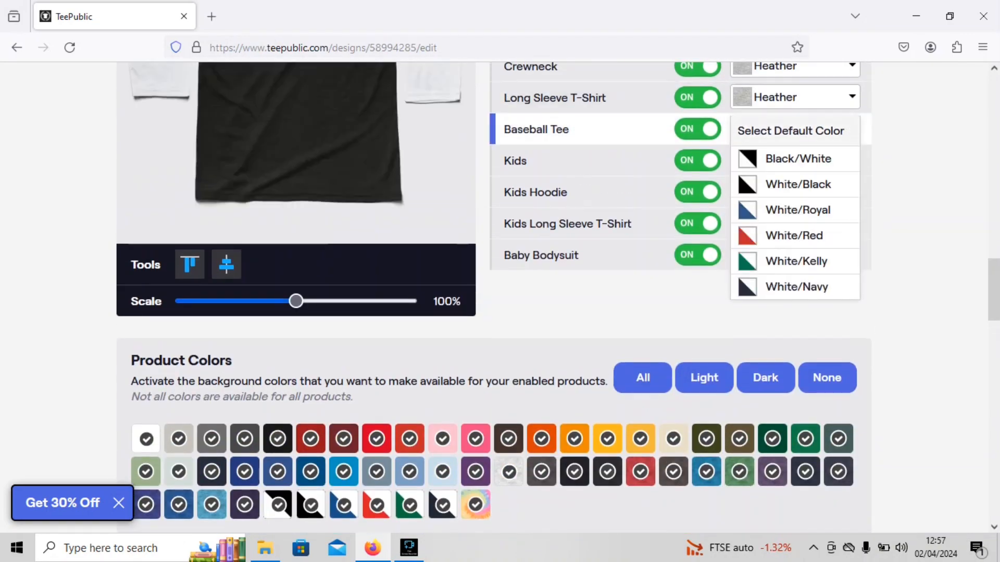
{"action": "left_click", "coordinate": [798, 184]}
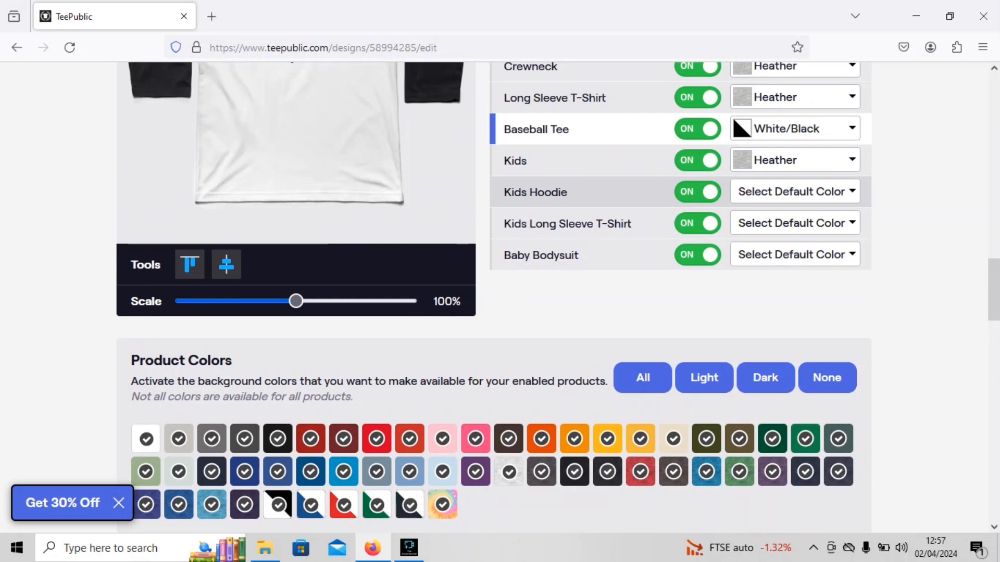
- Set the kids hoodie's default color to Vintage Royal and move its artwork slightly lower within the print area
{"action": "left_click", "coordinate": [794, 192]}
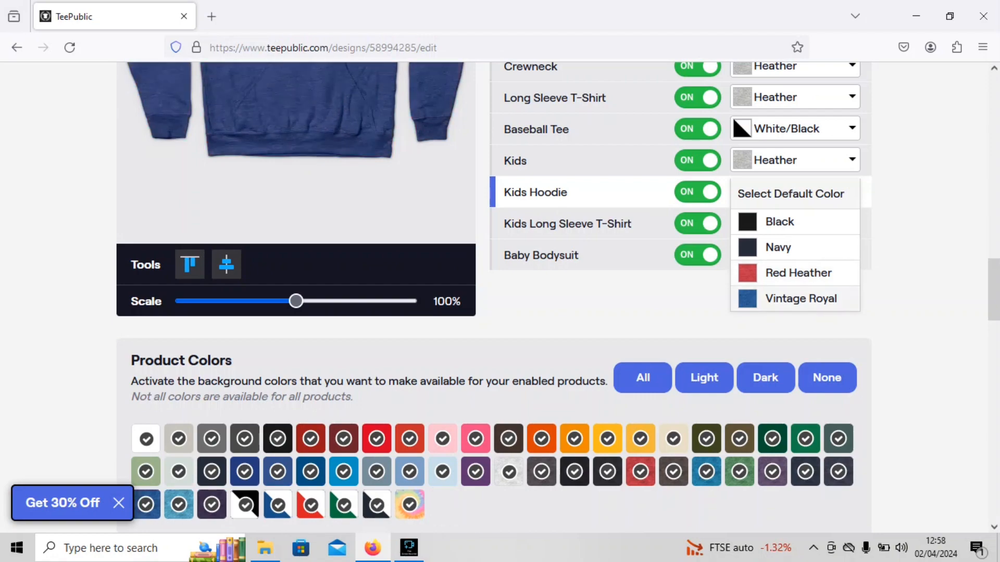
{"action": "left_click", "coordinate": [800, 298]}
{"action": "scroll", "coordinate": [297, 293], "scroll_direction": "up", "scroll_amount": 5}
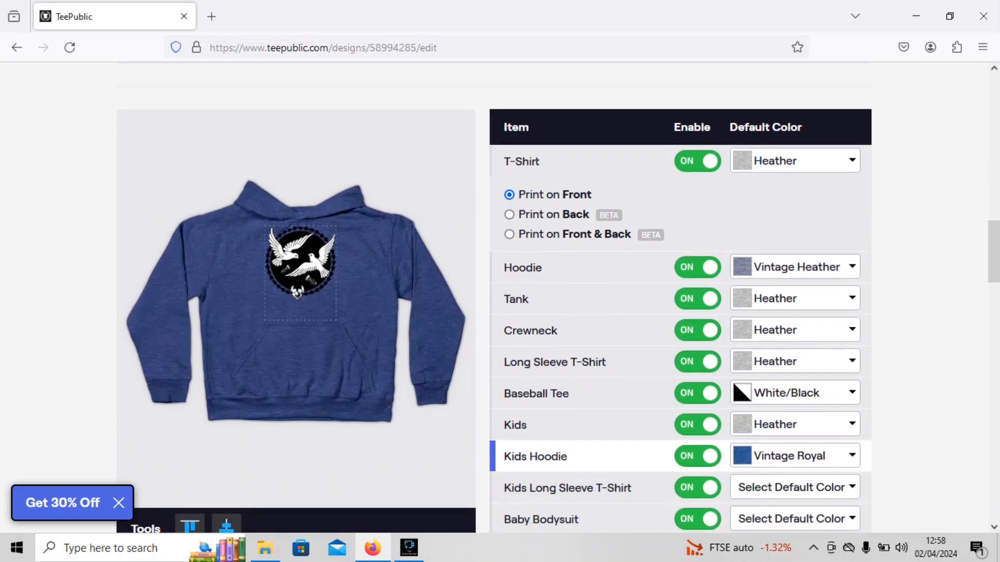
{"action": "left_click_drag", "start_coordinate": [298, 293], "coordinate": [298, 309]}
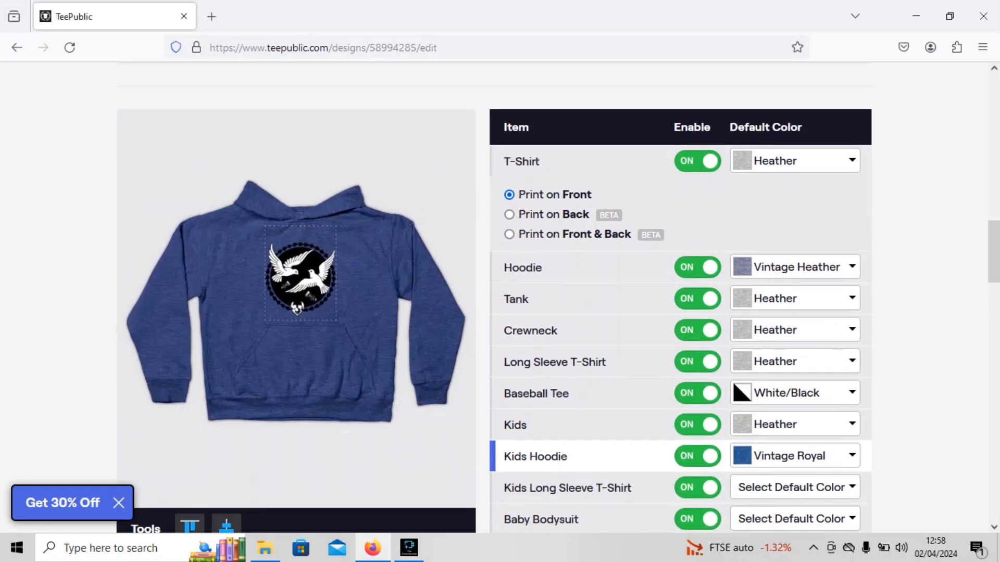
- Set the default color of the kids long sleeve T-shirt to Navy and of the baby bodysuit to Coastal Blue
{"action": "scroll", "coordinate": [573, 300], "scroll_direction": "down", "scroll_amount": 4}
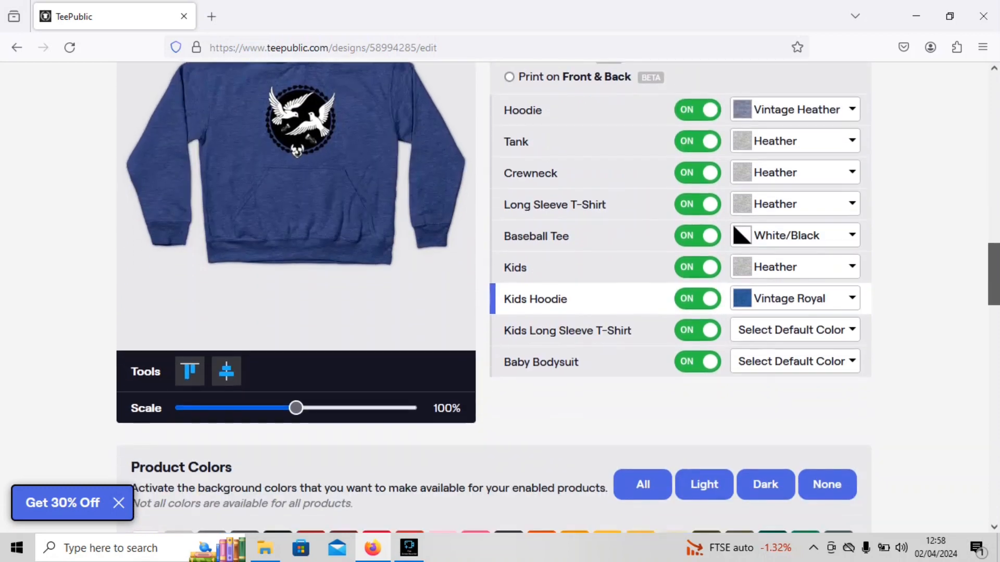
{"action": "left_click", "coordinate": [795, 300]}
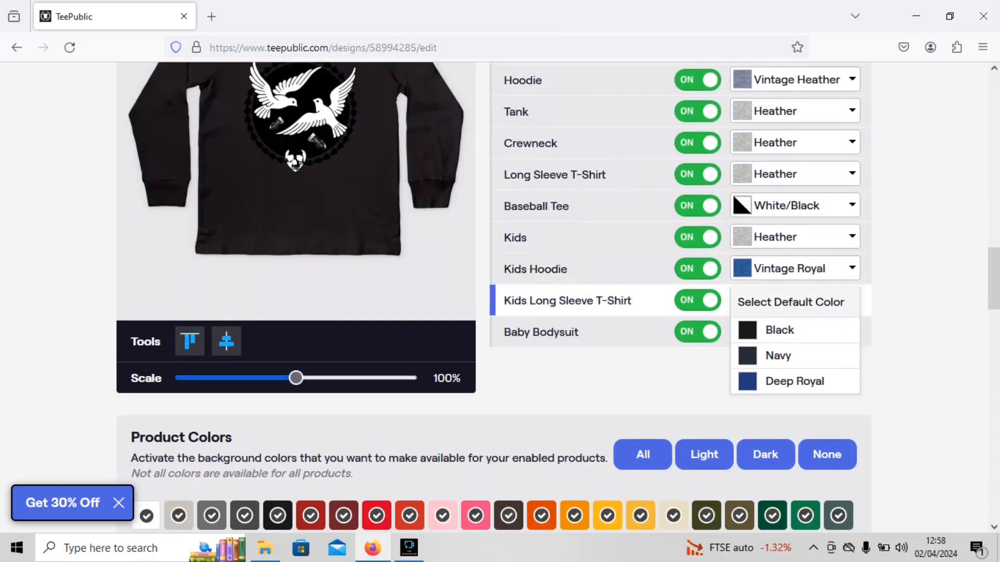
{"action": "left_click", "coordinate": [777, 356]}
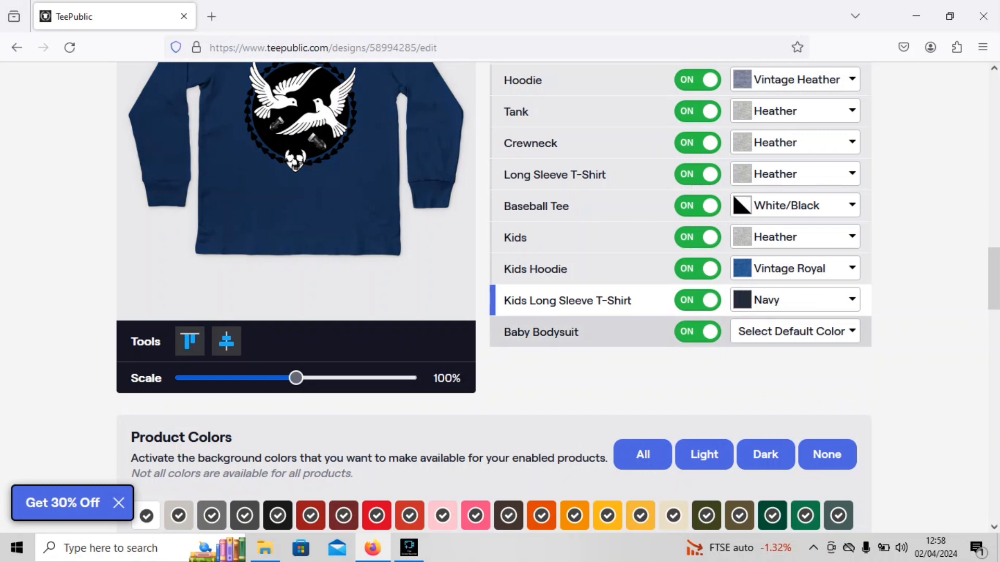
{"action": "left_click", "coordinate": [795, 331]}
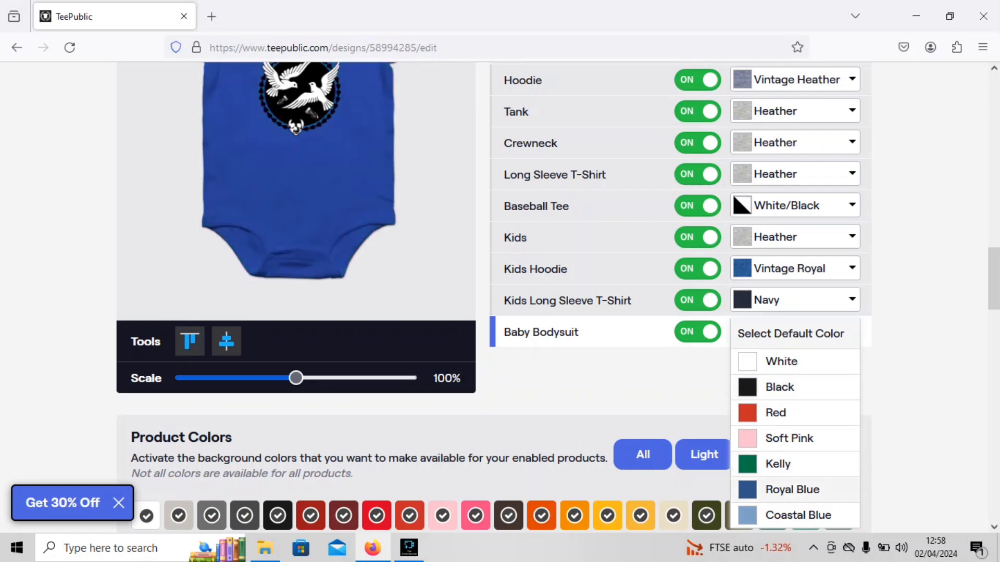
{"action": "left_click", "coordinate": [797, 515]}
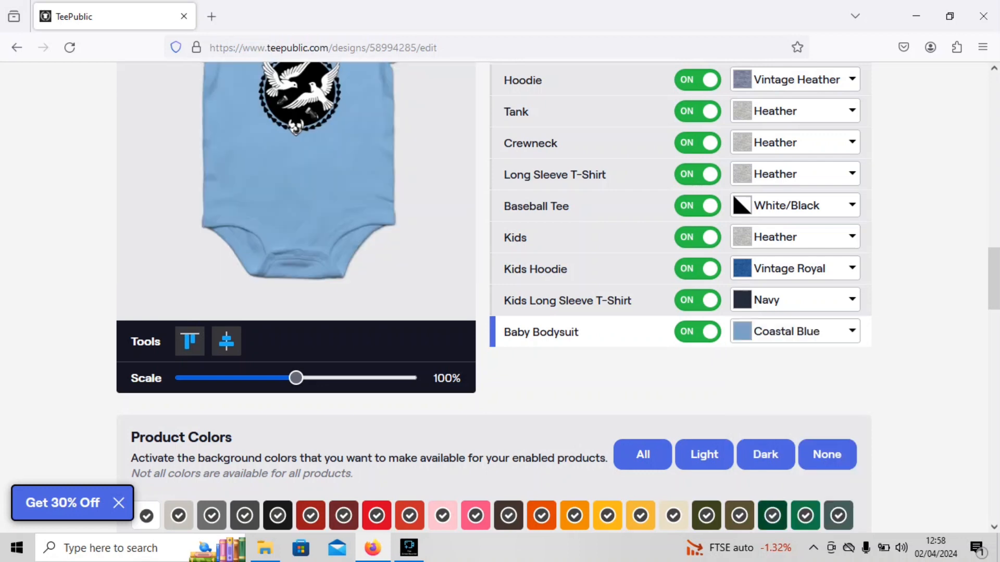
{"action": "scroll", "coordinate": [494, 297], "scroll_direction": "up", "scroll_amount": 3}
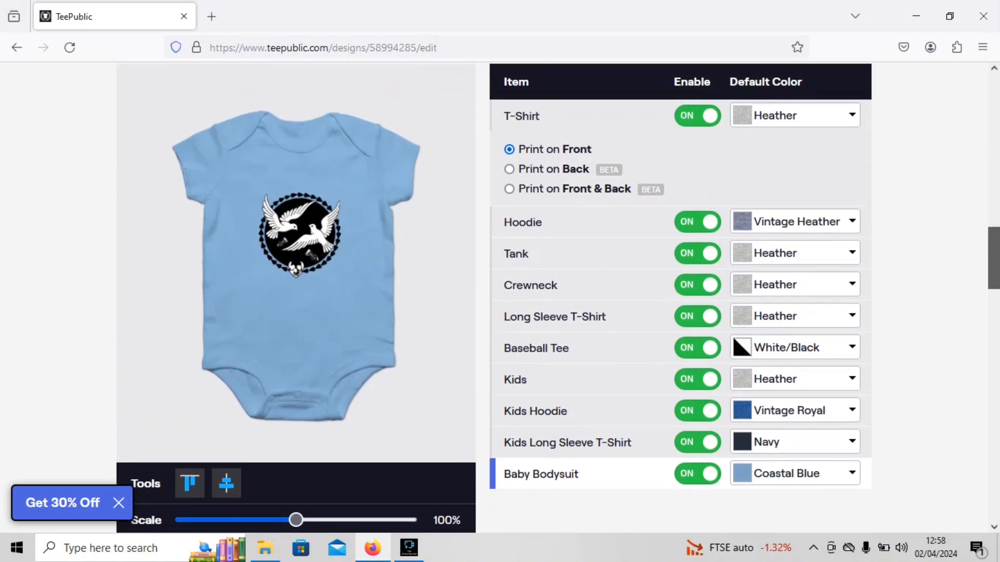
- Open the configuration of the tapestries and of the pins among the other products
{"action": "scroll", "coordinate": [493, 297], "scroll_direction": "down", "scroll_amount": 6}
{"action": "scroll", "coordinate": [494, 297], "scroll_direction": "down", "scroll_amount": 5}
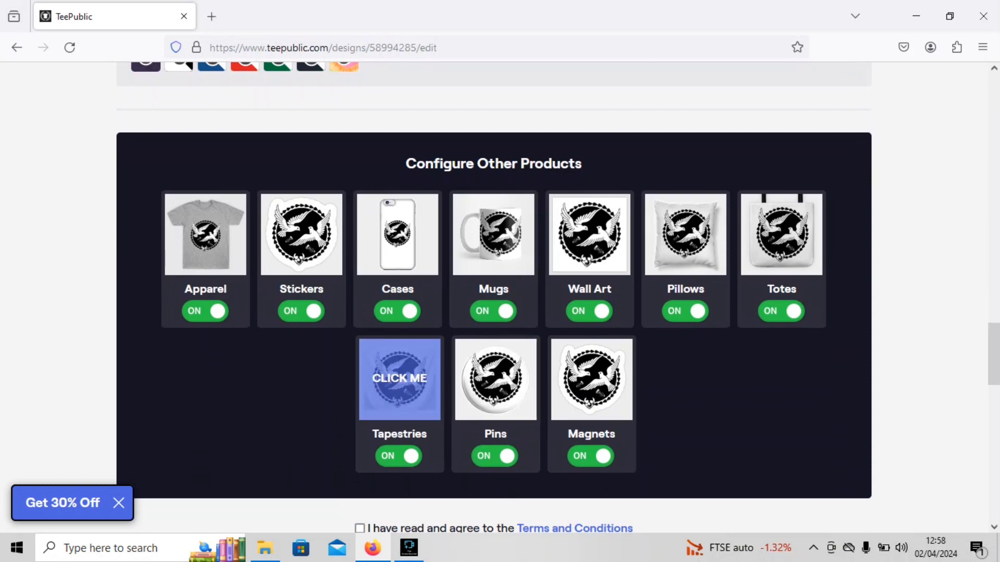
{"action": "left_click", "coordinate": [400, 379]}
{"action": "scroll", "coordinate": [400, 379], "scroll_direction": "down", "scroll_amount": 2}
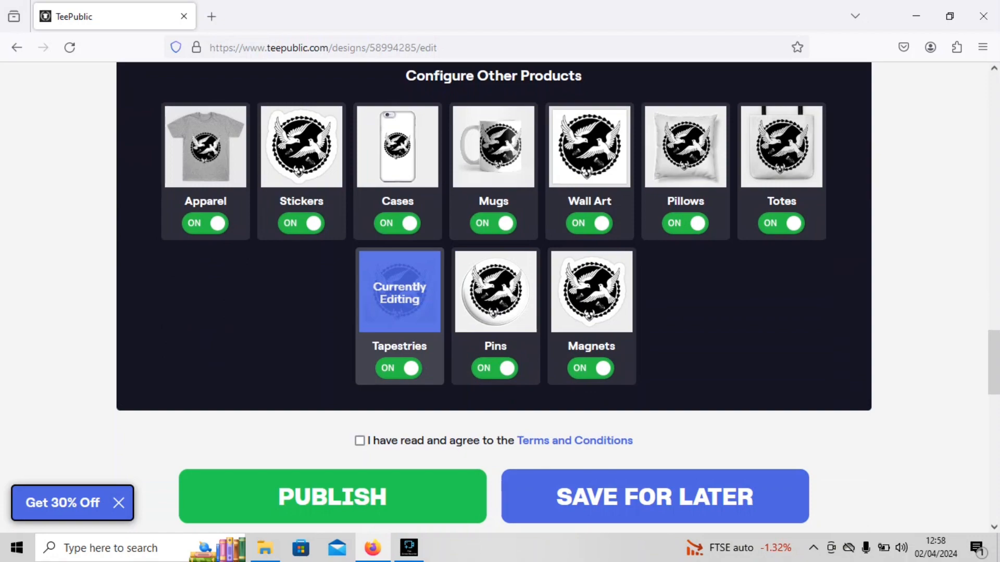
{"action": "left_click_drag", "start_coordinate": [993, 362], "coordinate": [994, 383]}
{"action": "scroll", "coordinate": [495, 255], "scroll_direction": "up", "scroll_amount": 2}
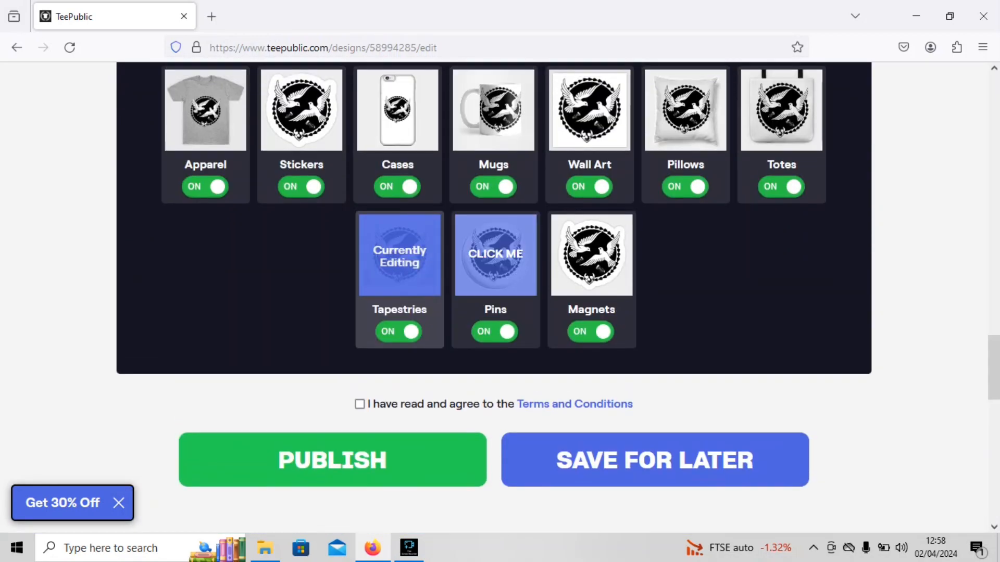
{"action": "left_click", "coordinate": [495, 255]}
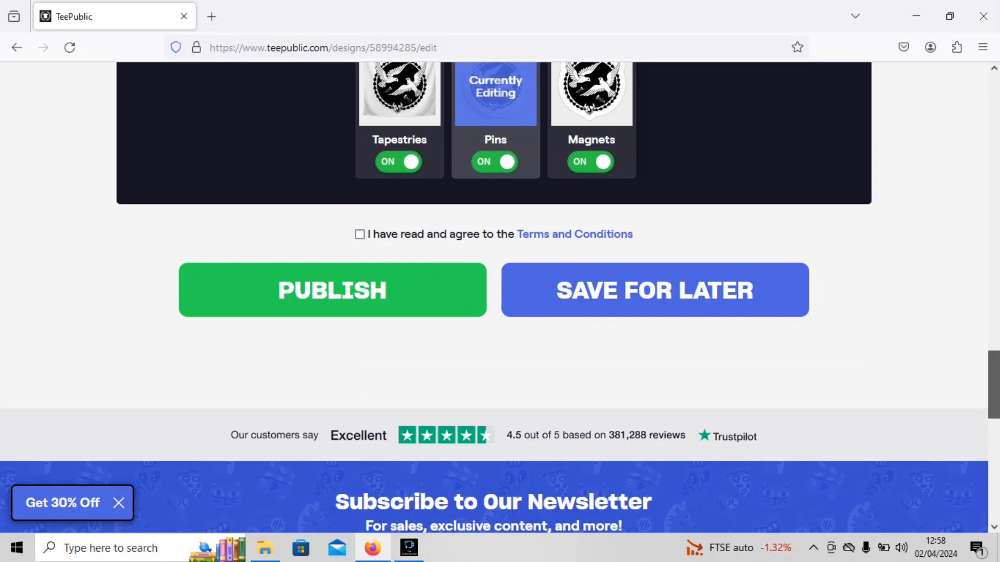
- Move the artwork slightly lower on the pin preview so that it sits centered within the round badge
{"action": "left_click_drag", "start_coordinate": [994, 384], "coordinate": [994, 274]}
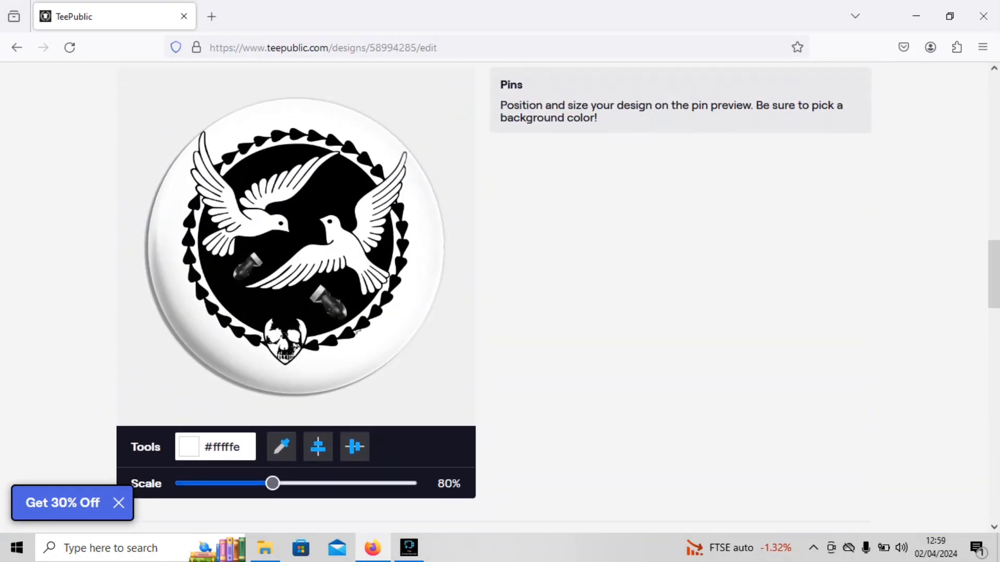
{"action": "key", "text": "Down"}
{"action": "key", "text": "Down"}
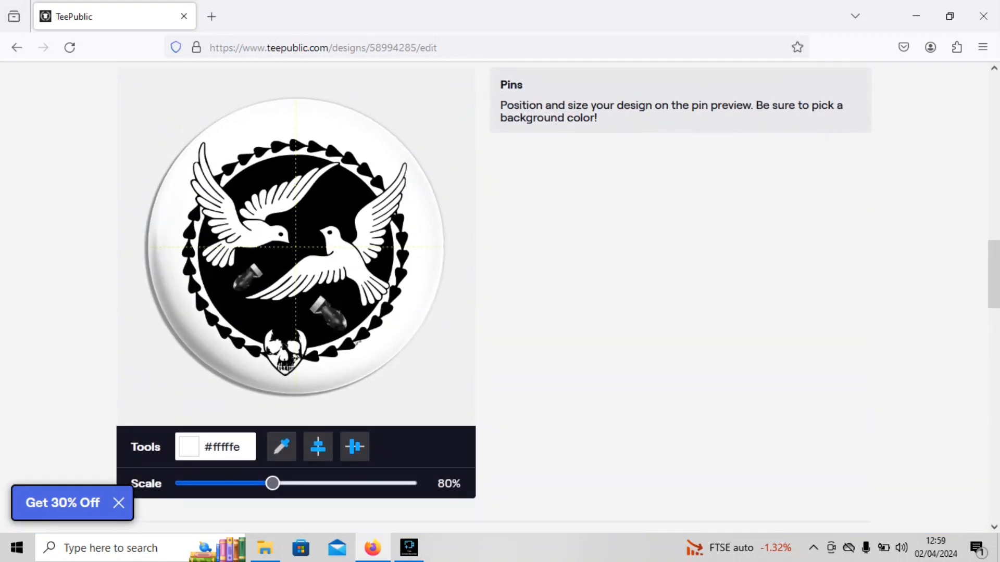
{"action": "key", "text": "Down"}
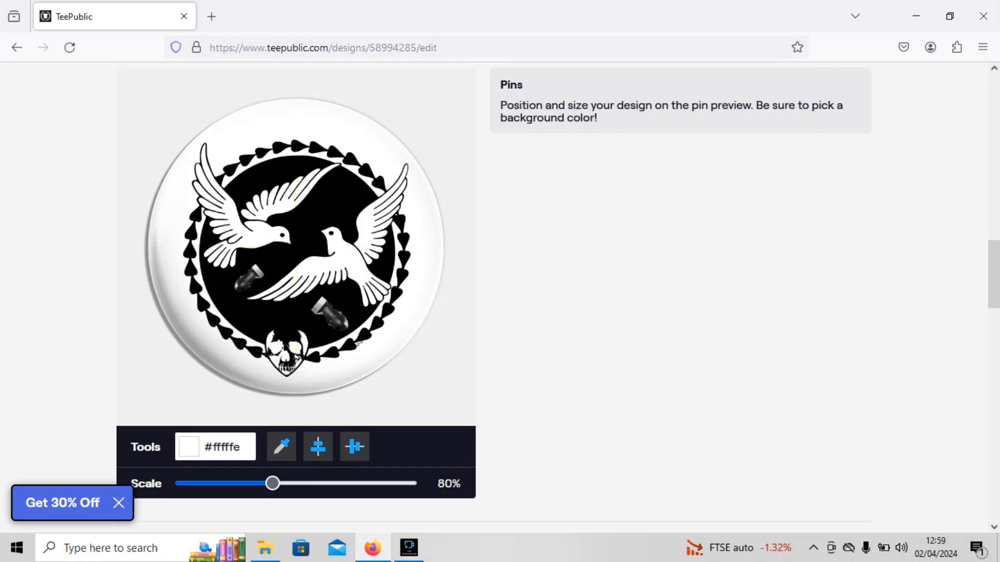
- Agree to the Terms and Conditions and publish the design
{"action": "mouse_move", "coordinate": [993, 275]}
{"action": "left_mouse_down"}
{"action": "mouse_move", "coordinate": [993, 366]}
{"action": "mouse_move", "coordinate": [994, 272]}
{"action": "left_mouse_up"}
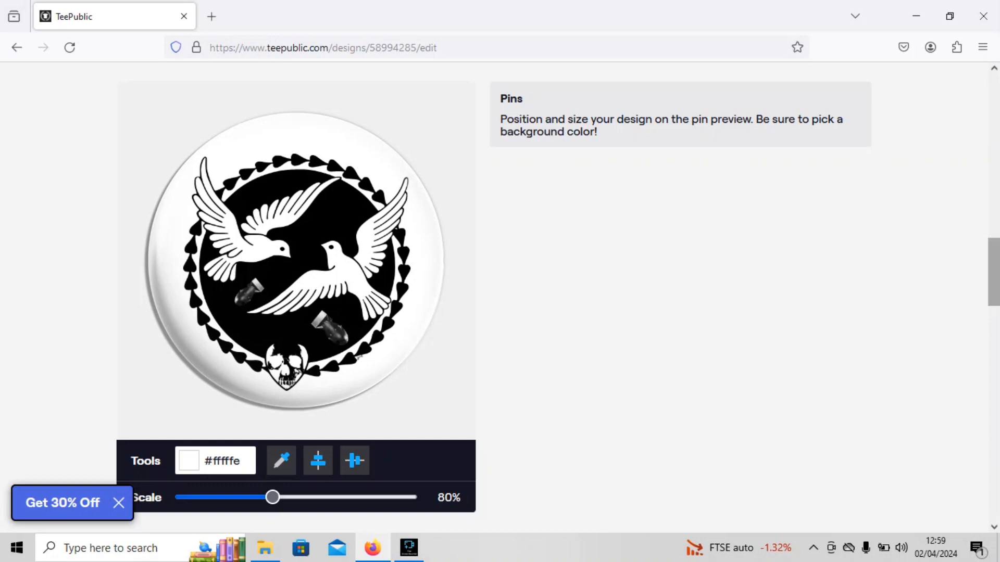
{"action": "scroll", "coordinate": [993, 271], "scroll_direction": "down", "scroll_amount": 10}
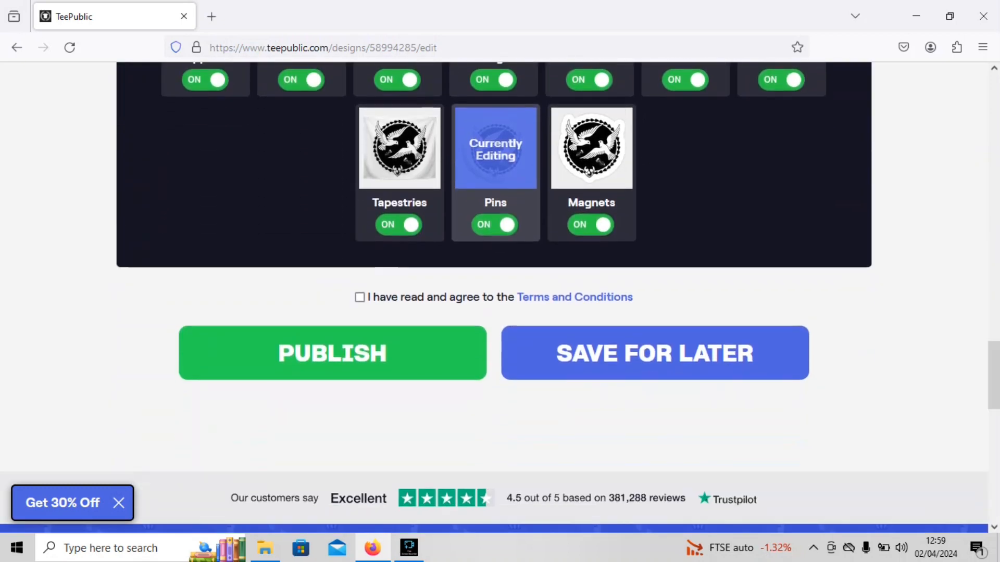
{"action": "left_click", "coordinate": [360, 297]}
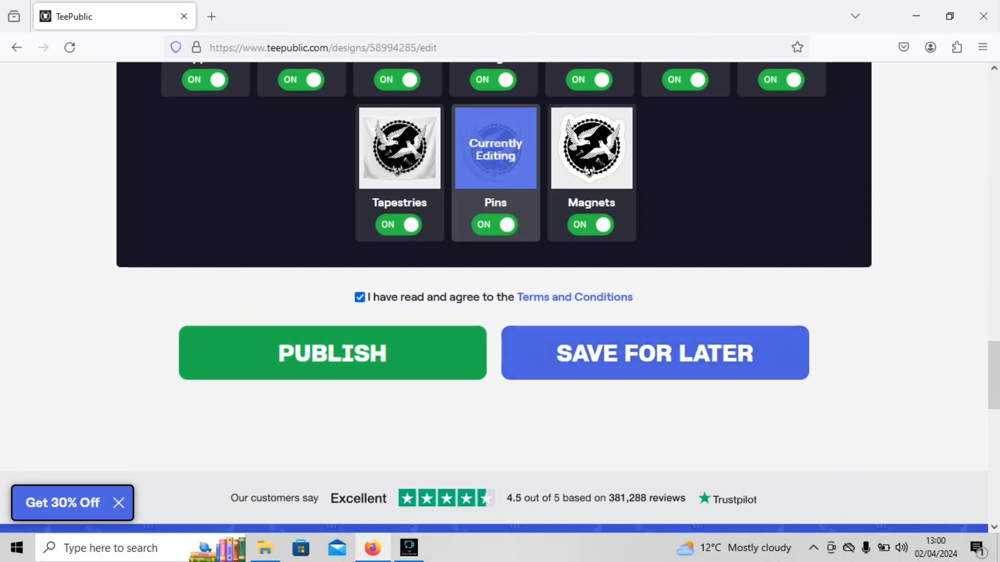
{"action": "left_click", "coordinate": [332, 353]}
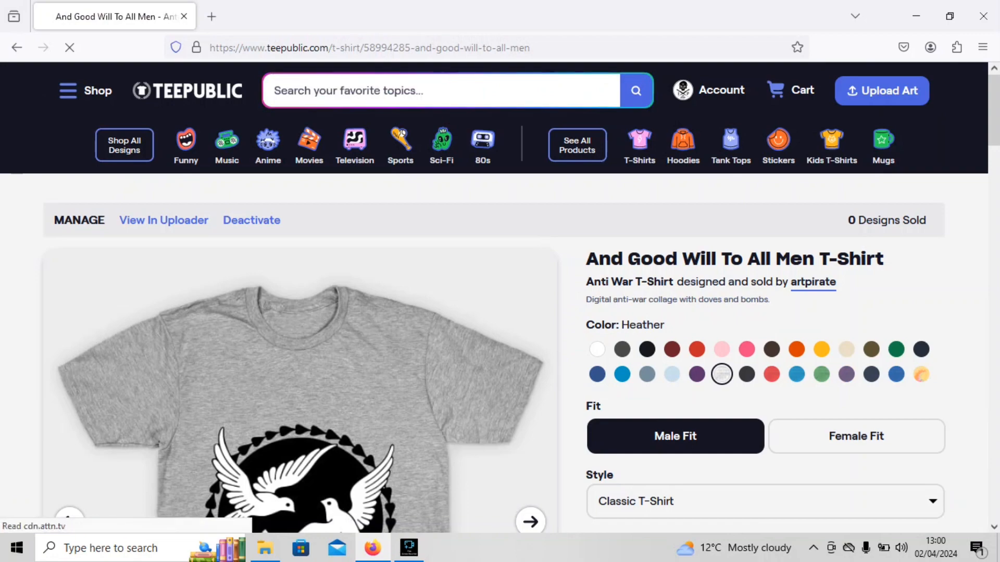
- Review the published design's T-shirt product page, including its artwork preview, colors, fit, style, sizes and price
{"action": "scroll", "coordinate": [499, 297], "scroll_direction": "down", "scroll_amount": 6}
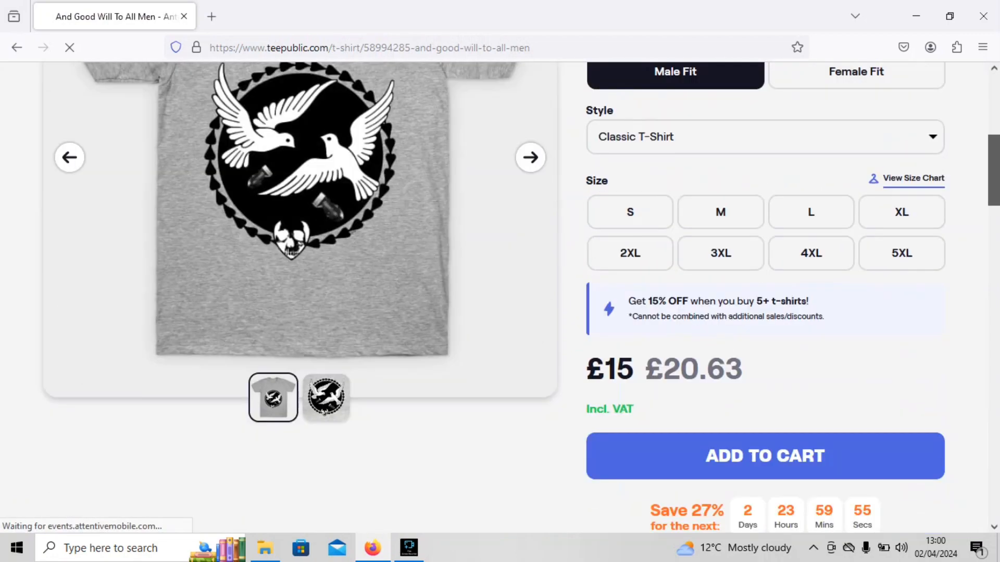
{"action": "scroll", "coordinate": [500, 297], "scroll_direction": "up", "scroll_amount": 1}
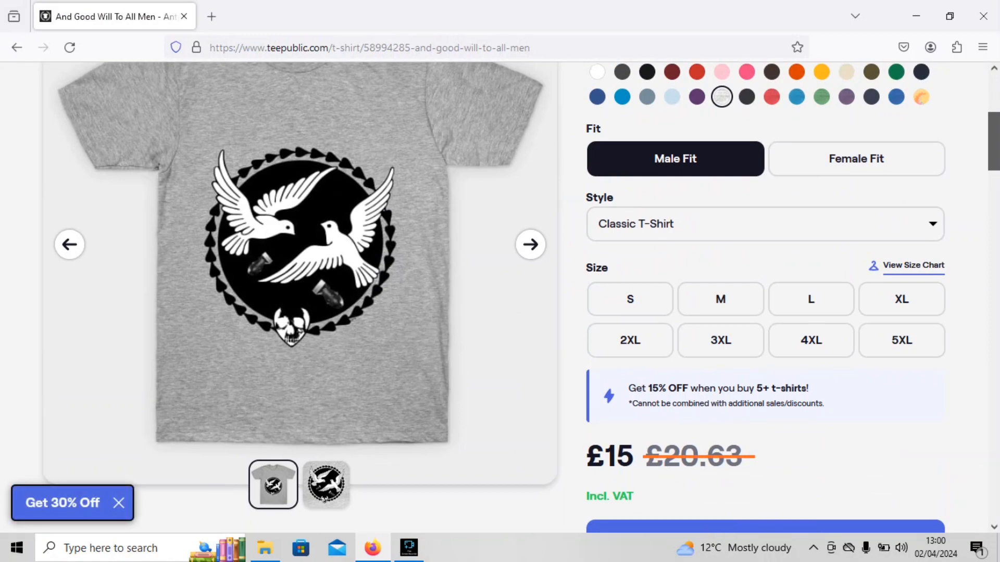
{"action": "scroll", "coordinate": [500, 297], "scroll_direction": "up", "scroll_amount": 2}
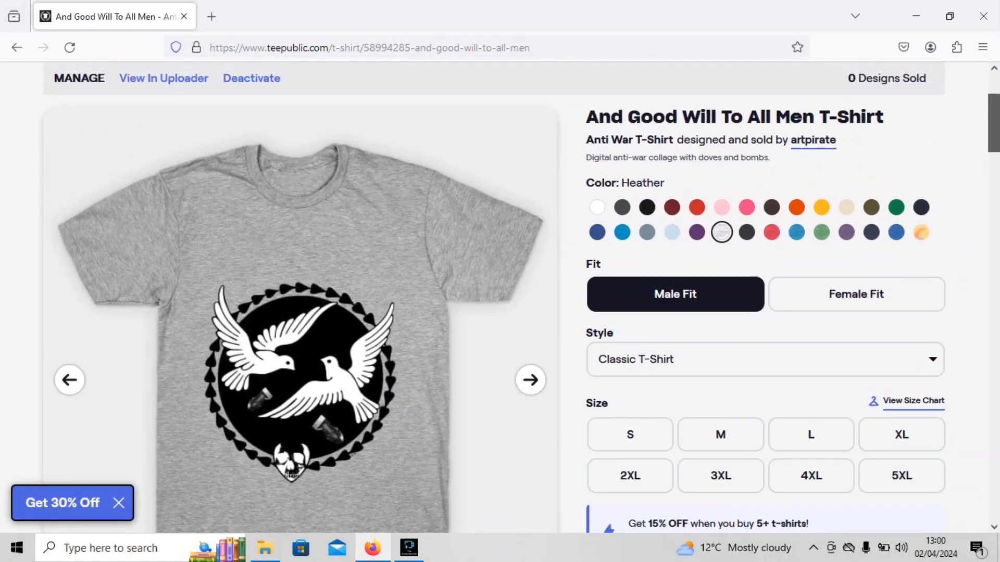
{"action": "scroll", "coordinate": [500, 297], "scroll_direction": "down", "scroll_amount": 2}
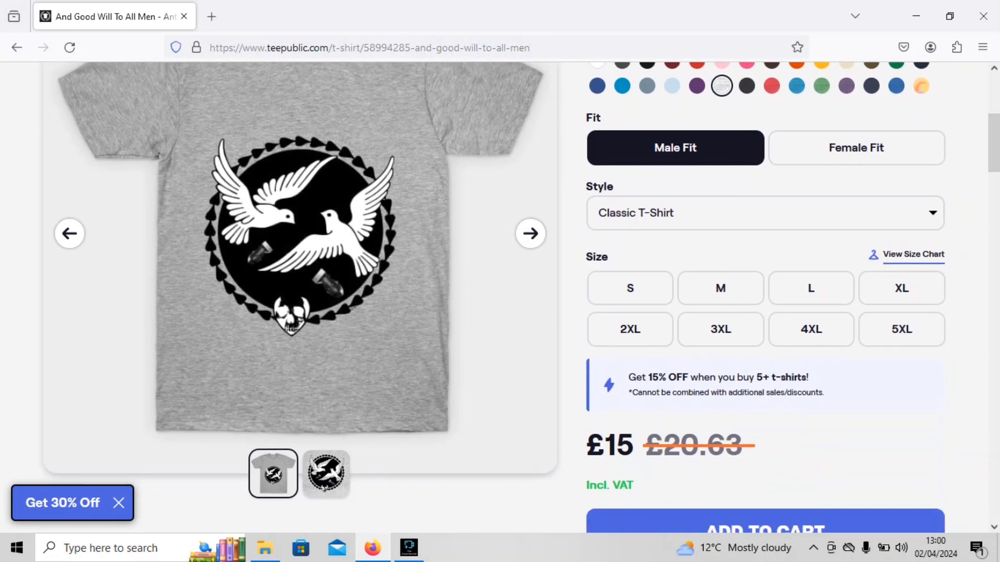